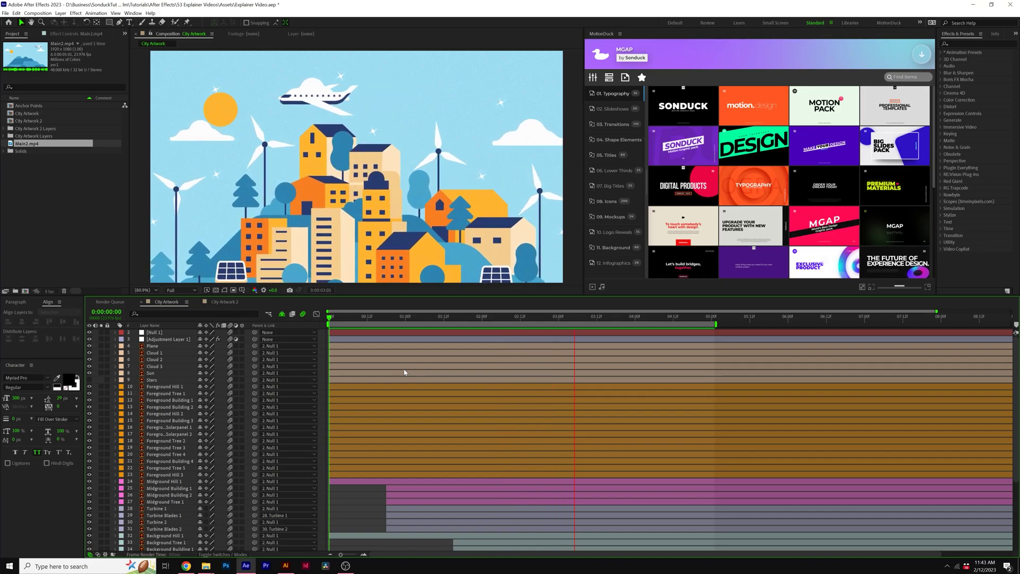
# - Switch from the finished After Effects city composition to the layered city artwork
pyautogui.hotkey('alt', 'Tab')
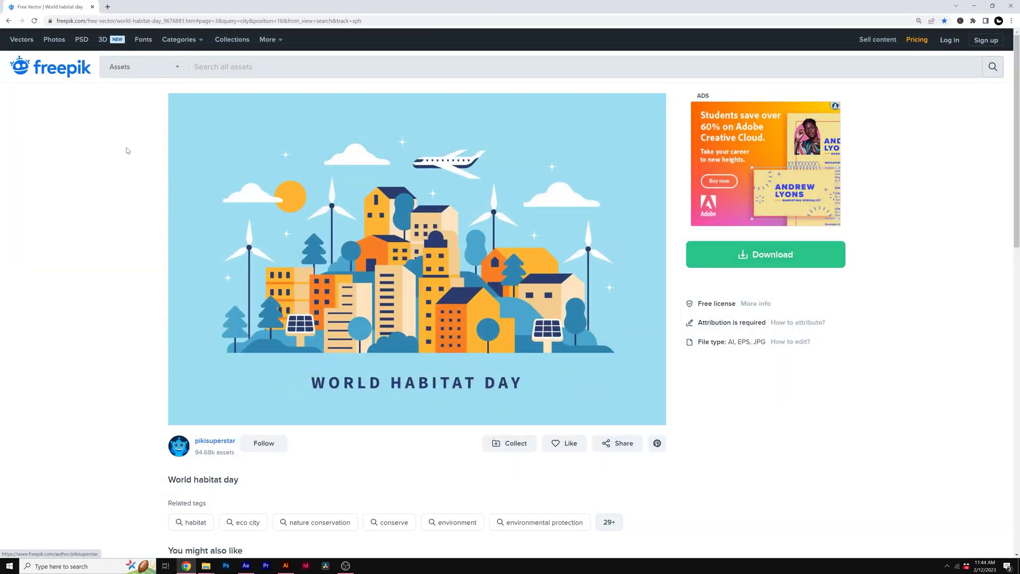
# - Search Freepik for CITY and scroll through the results
pyautogui.click(223, 66)
pyautogui.write('CITY')
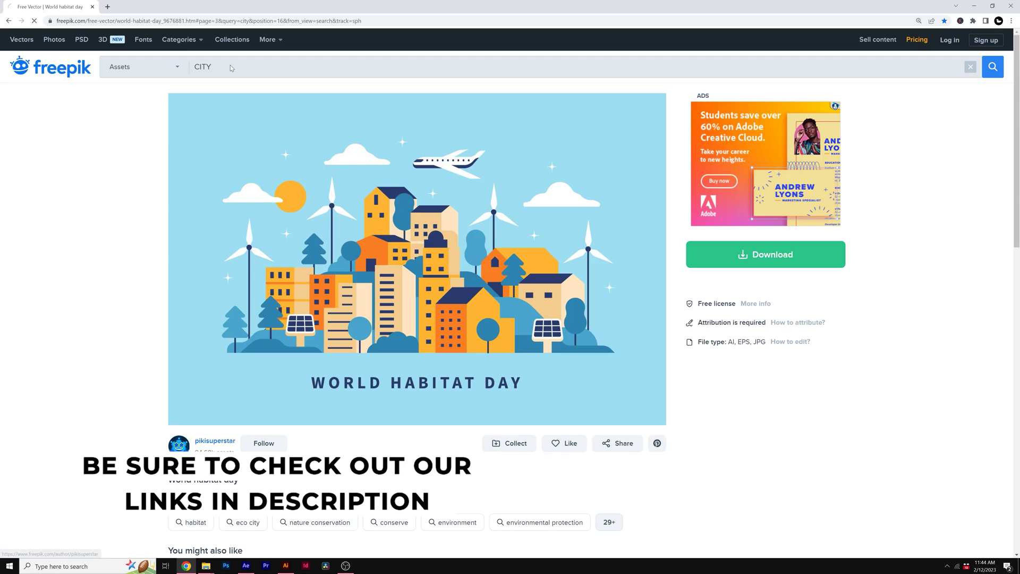
pyautogui.press('Return')
pyautogui.scroll(-5, 315, 247)
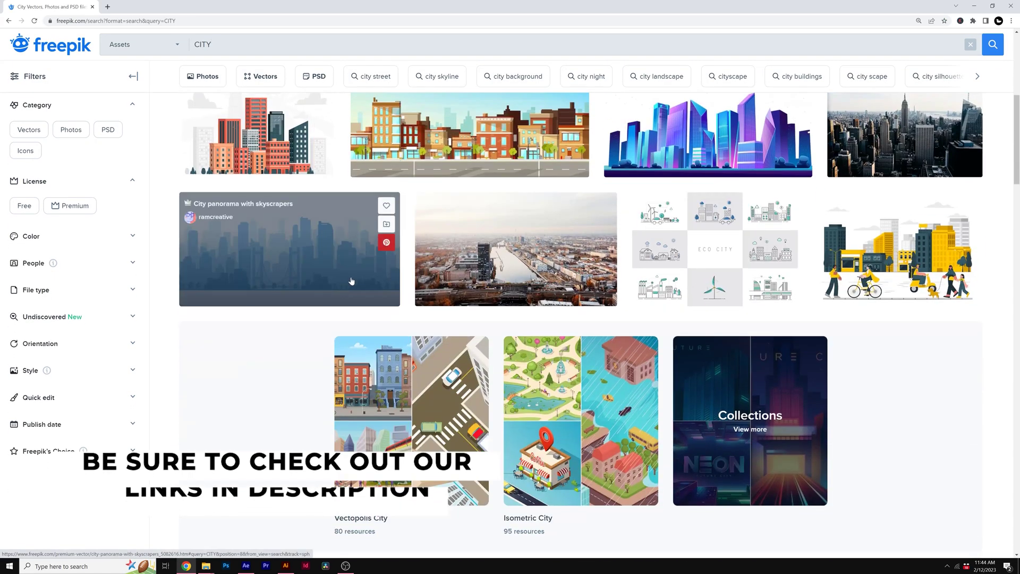
pyautogui.scroll(5, 307, 298)
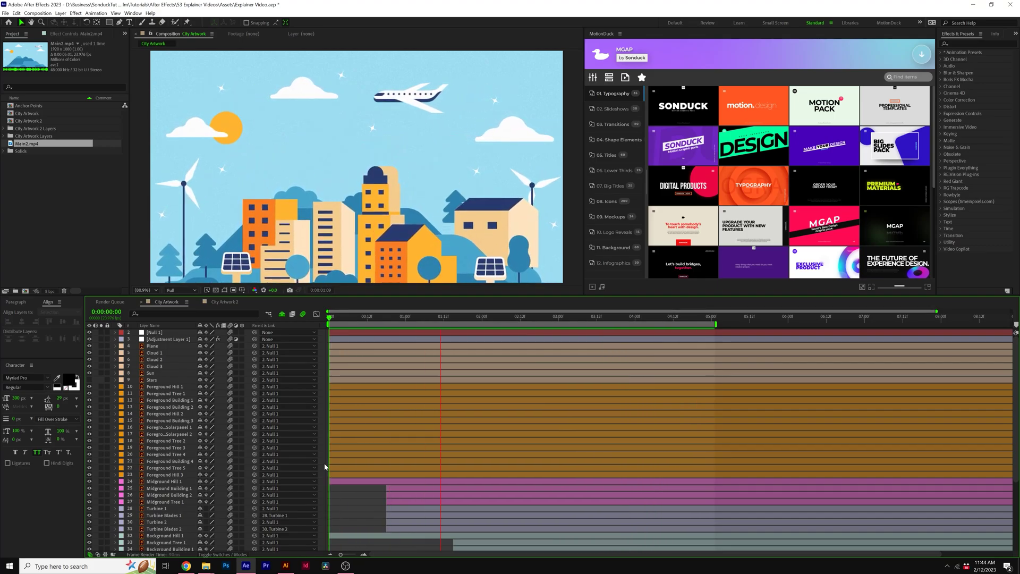
# - Bring up the world-habitat-day download folder with 4218052.ai, .eps and .jpg
pyautogui.moveTo(284, 567)
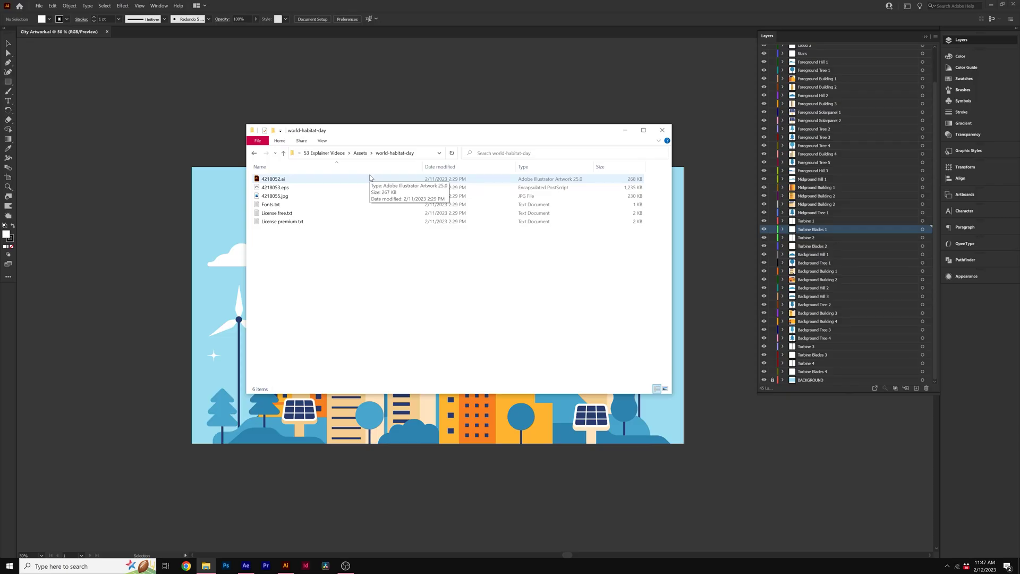
# - Open 4218052.ai in Illustrator and zoom the view
pyautogui.doubleClick(272, 179)
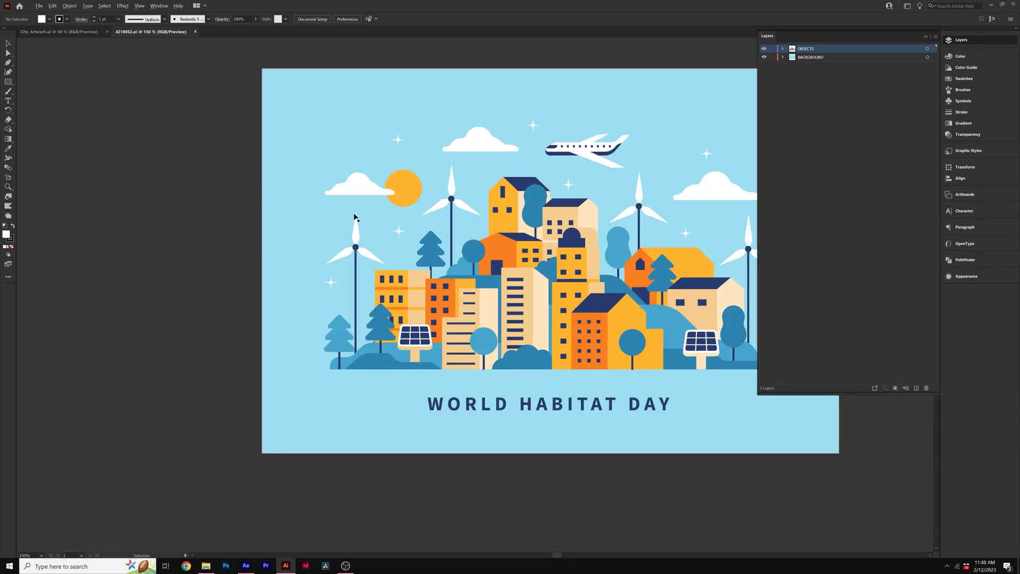
pyautogui.scroll(-1, 354, 217)
pyautogui.scroll(1, 324, 457)
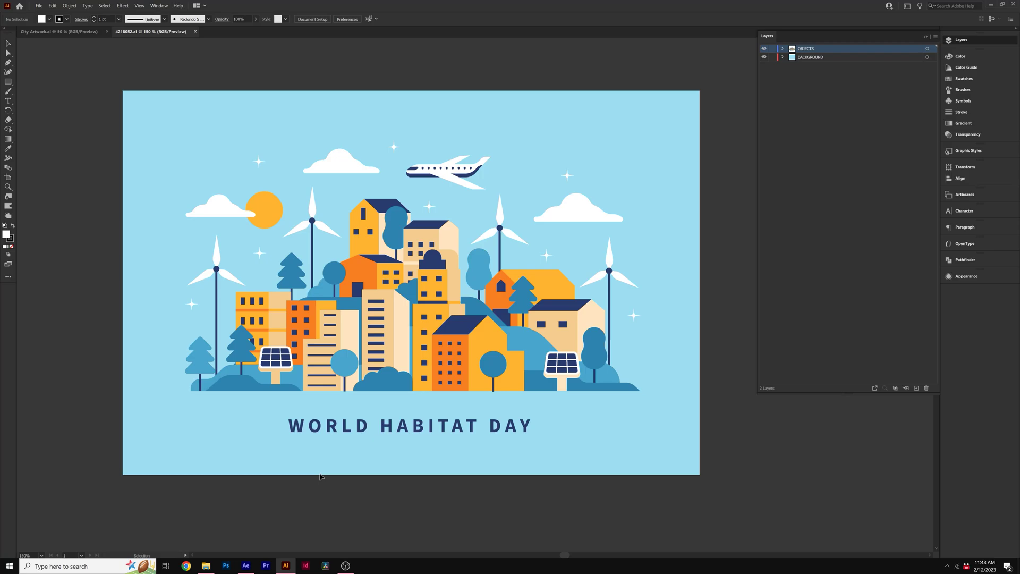
# - Review city layers like Turbine 2 and Background Building 4 in After Effects, then return to 4218052
pyautogui.click(245, 565)
pyautogui.hotkey('ctrl', 'Down')
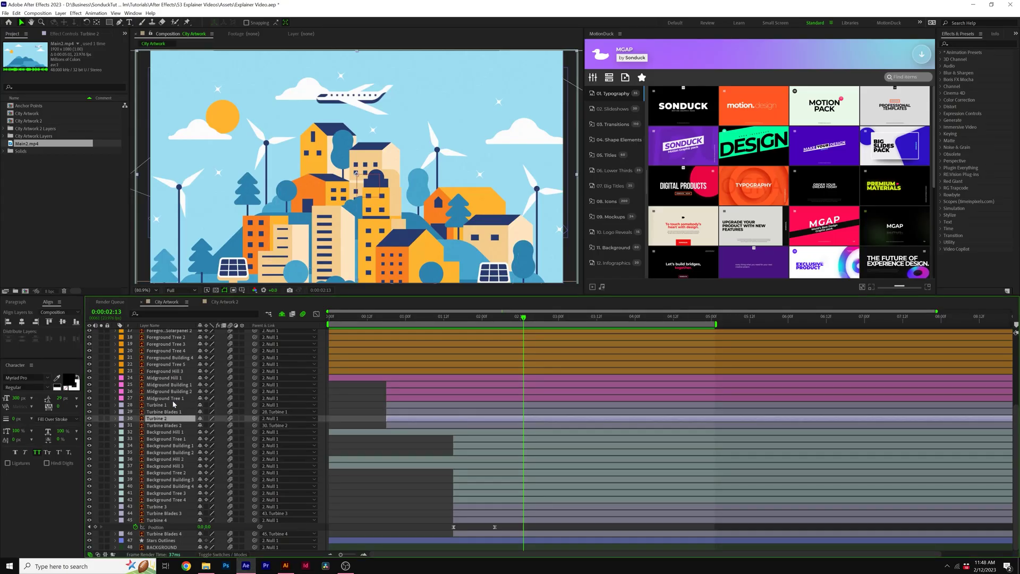
pyautogui.click(168, 365)
pyautogui.click(167, 385)
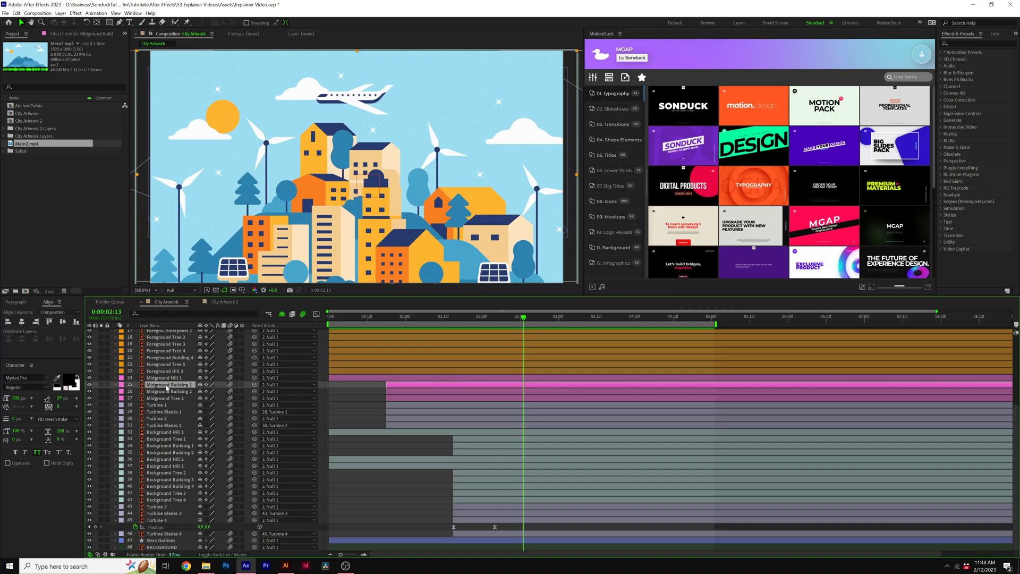
pyautogui.click(166, 412)
pyautogui.click(165, 439)
pyautogui.click(171, 486)
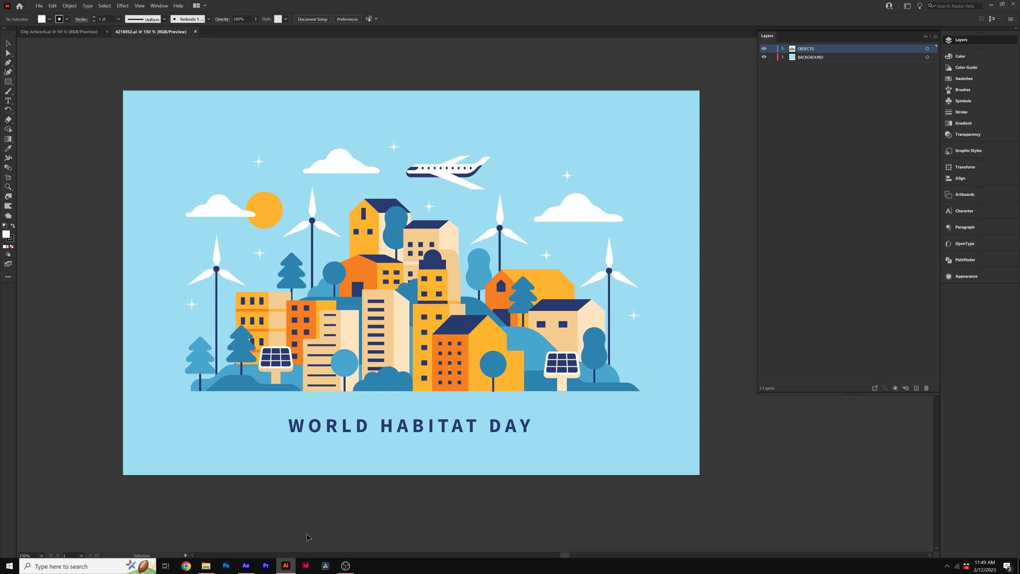
pyautogui.click(285, 565)
# - Expand OBJECTS and its group, then delete the WORLD HABITAT DAY title
pyautogui.click(764, 58)
pyautogui.click(764, 57)
pyautogui.click(764, 49)
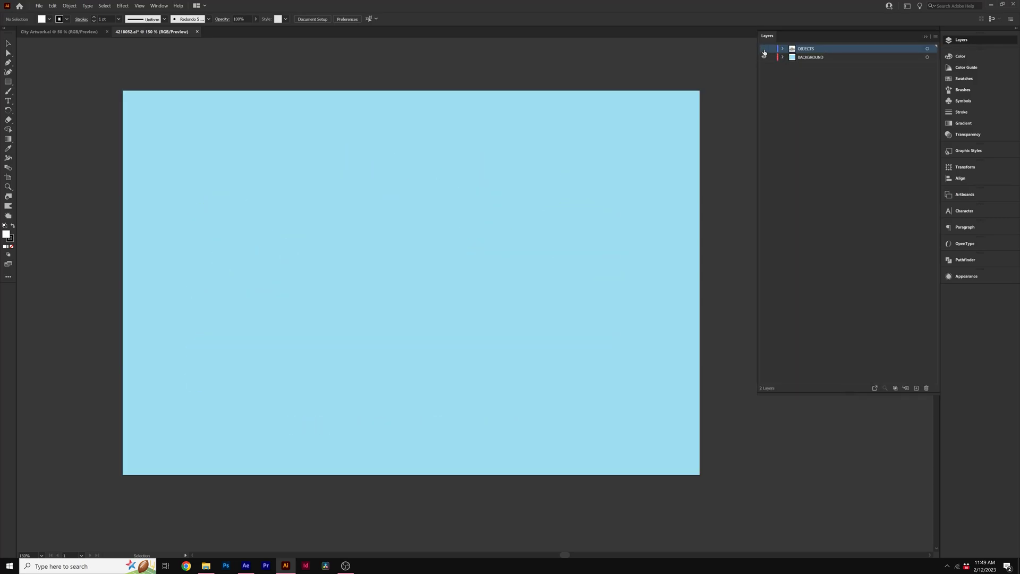
pyautogui.click(764, 49)
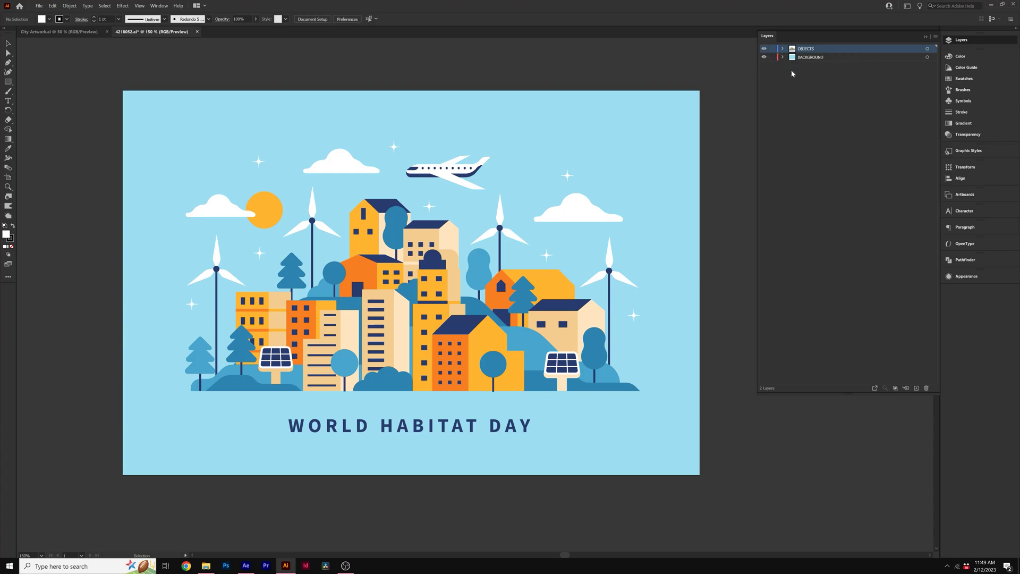
pyautogui.click(810, 85)
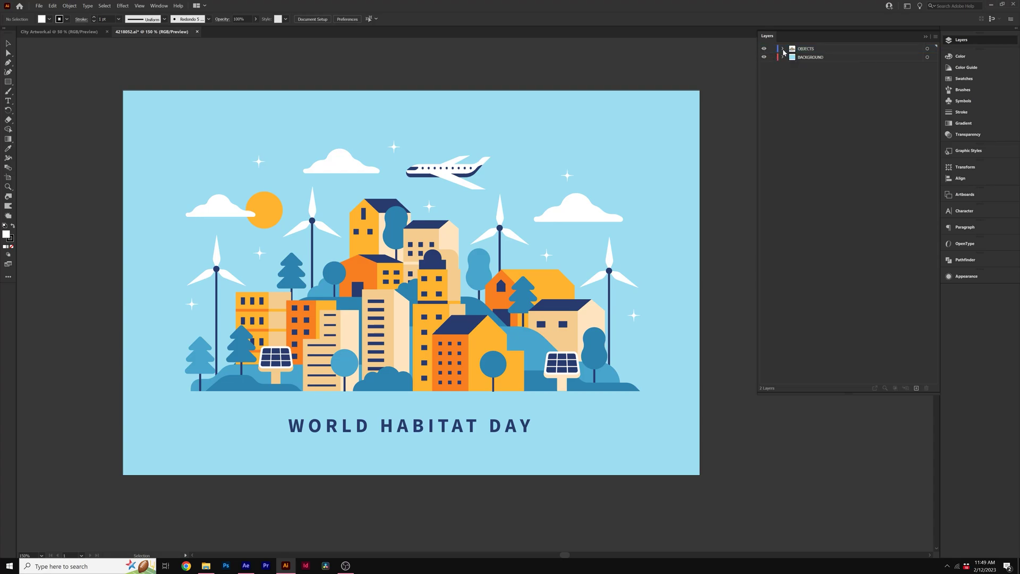
pyautogui.click(783, 49)
pyautogui.click(791, 58)
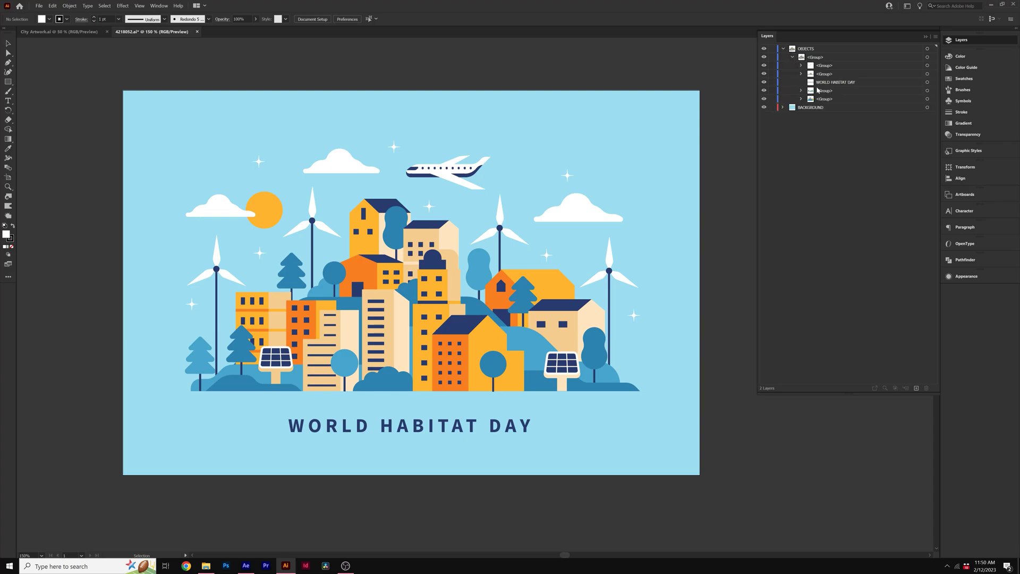
pyautogui.click(763, 91)
pyautogui.click(764, 90)
pyautogui.click(780, 82)
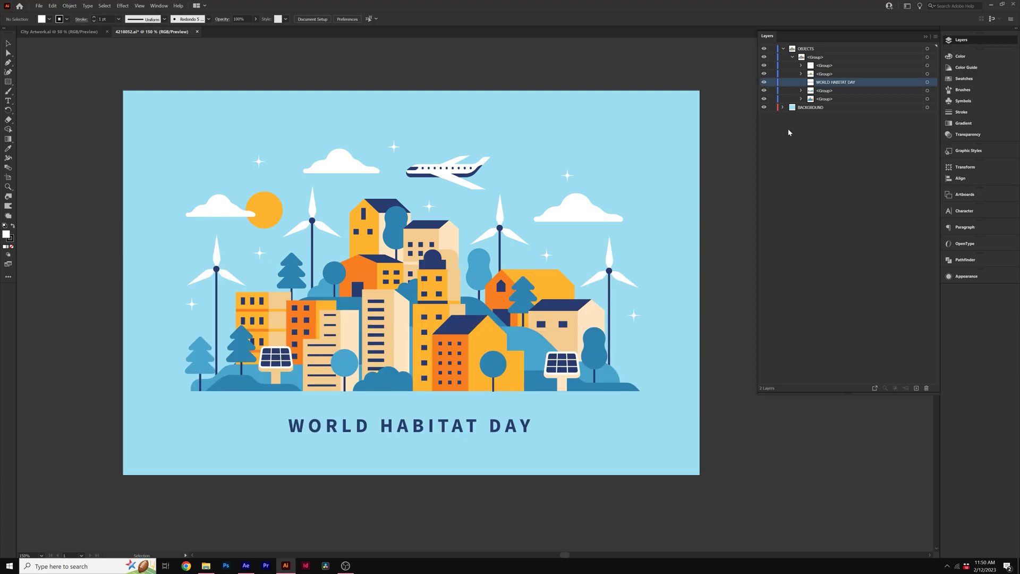
pyautogui.click(926, 388)
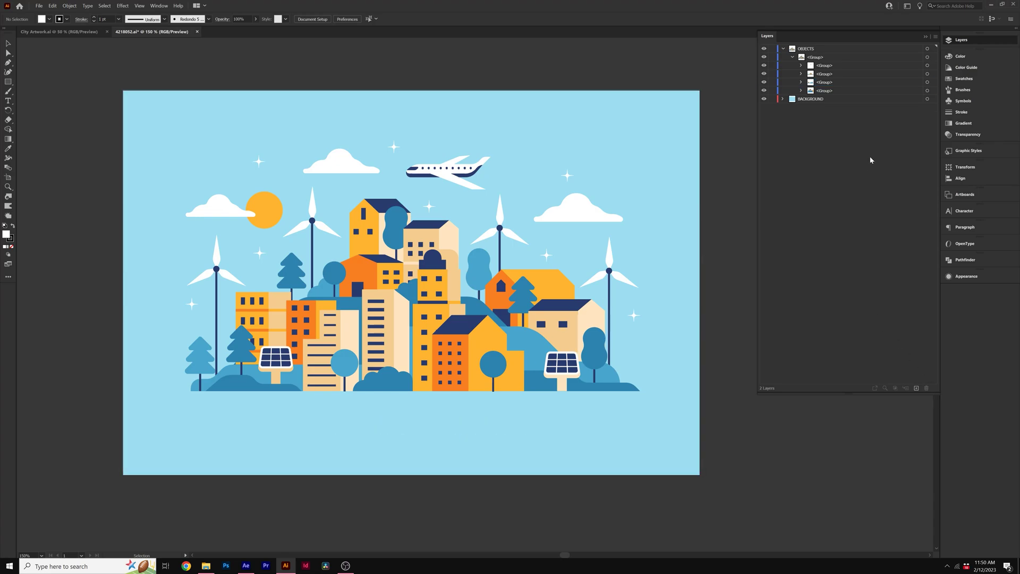
# - Identify the central buildings, left-side buildings and sky groups by toggling visibility, then select the sky group
pyautogui.click(826, 92)
pyautogui.click(764, 92)
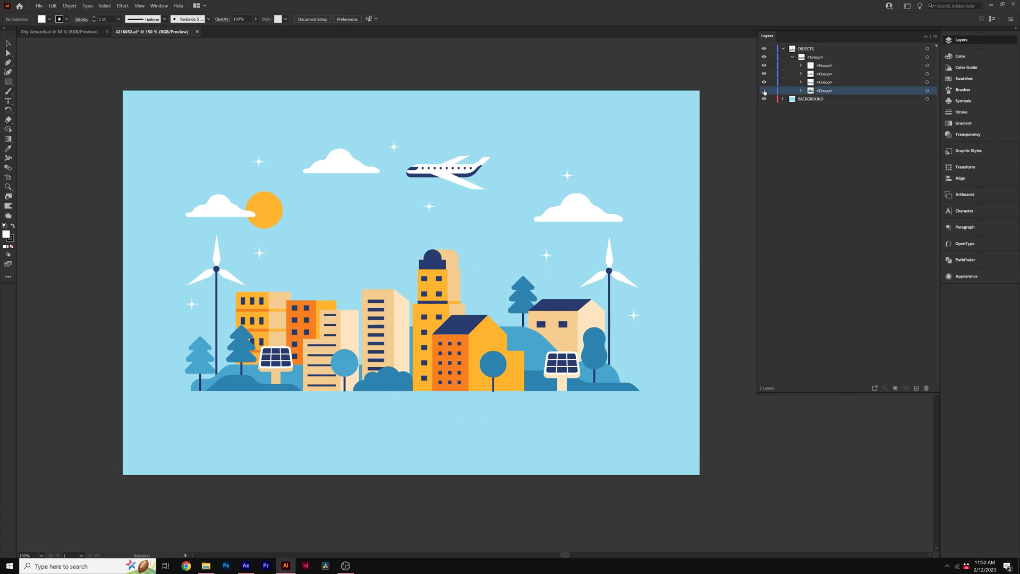
pyautogui.click(763, 89)
pyautogui.click(763, 82)
pyautogui.click(763, 82)
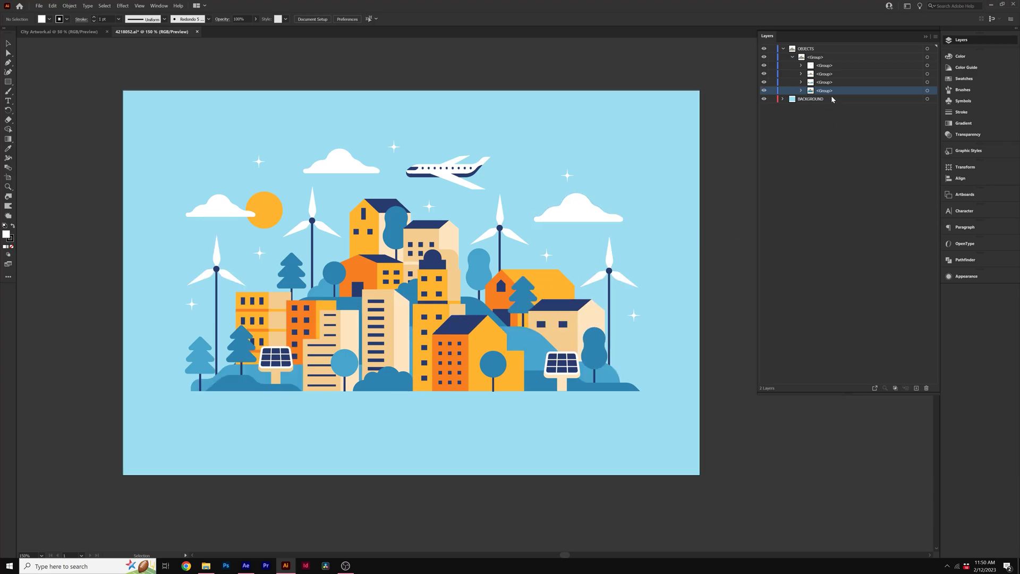
pyautogui.click(763, 65)
pyautogui.click(763, 65)
pyautogui.click(763, 65)
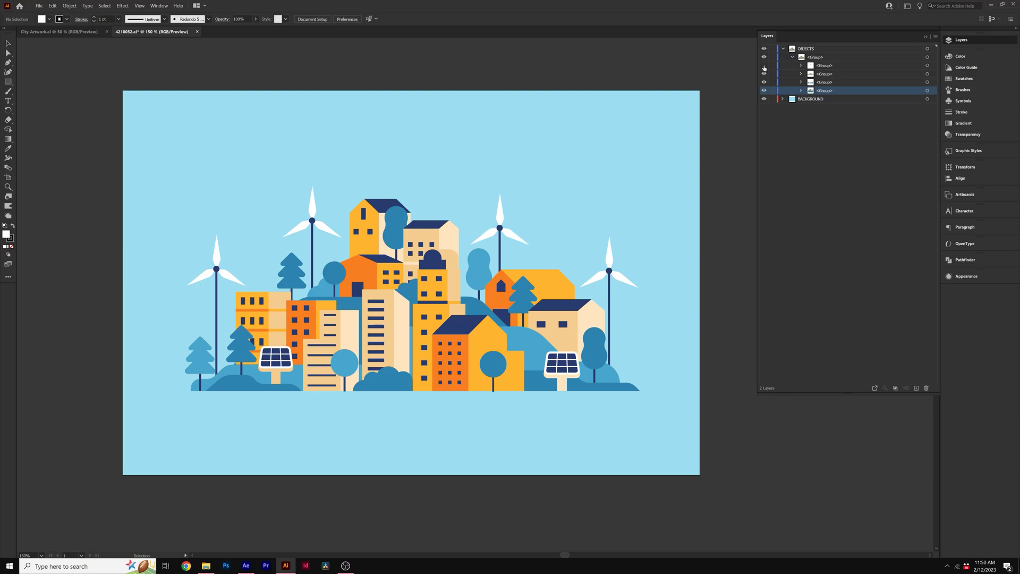
pyautogui.click(763, 66)
pyautogui.click(825, 66)
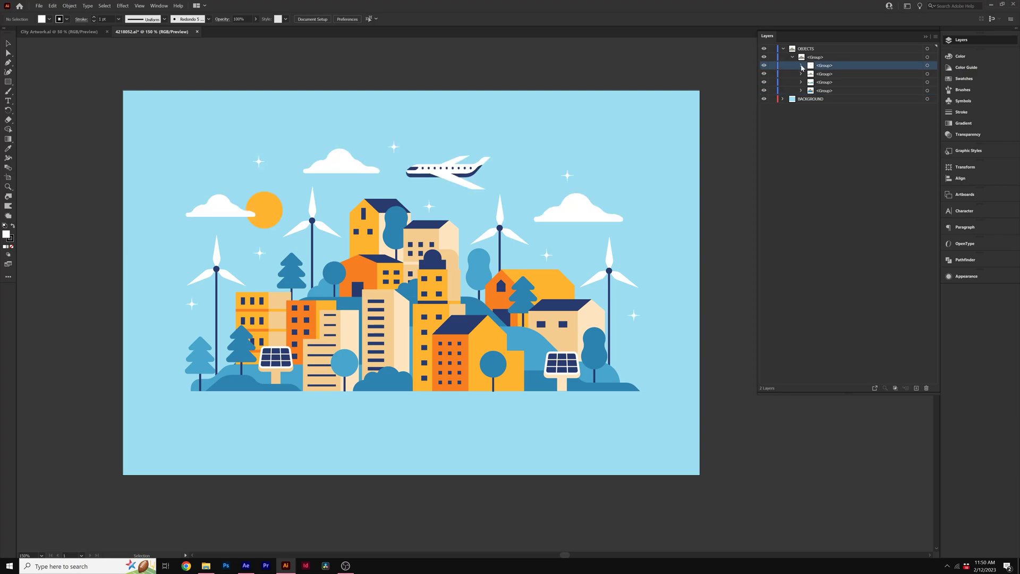
# - Move the plane group from the sky elements onto a new layer named Plane
pyautogui.click(801, 65)
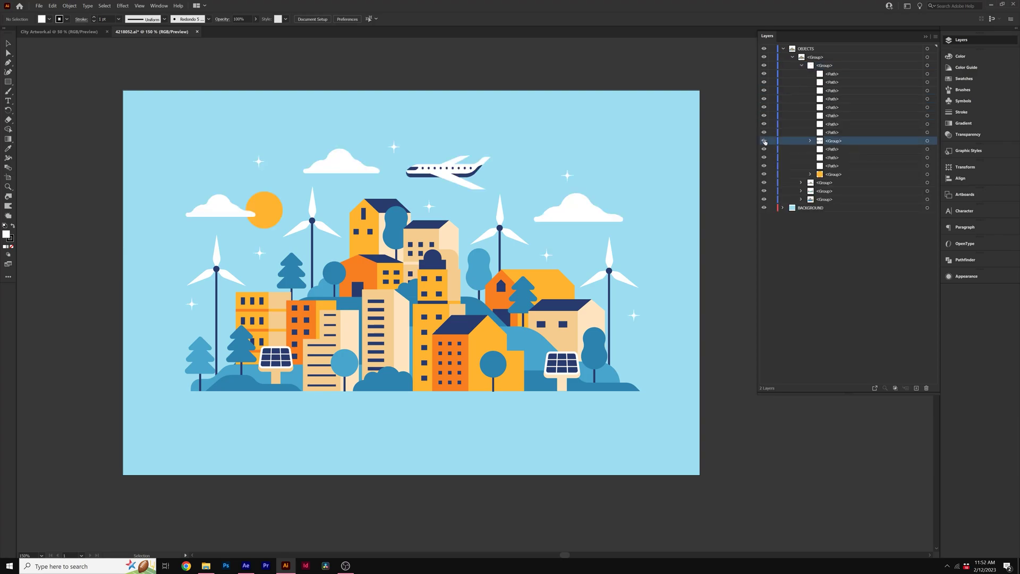
pyautogui.click(916, 388)
pyautogui.moveTo(819, 147); pyautogui.dragTo(804, 48)
pyautogui.doubleClick(804, 48)
pyautogui.write('f')
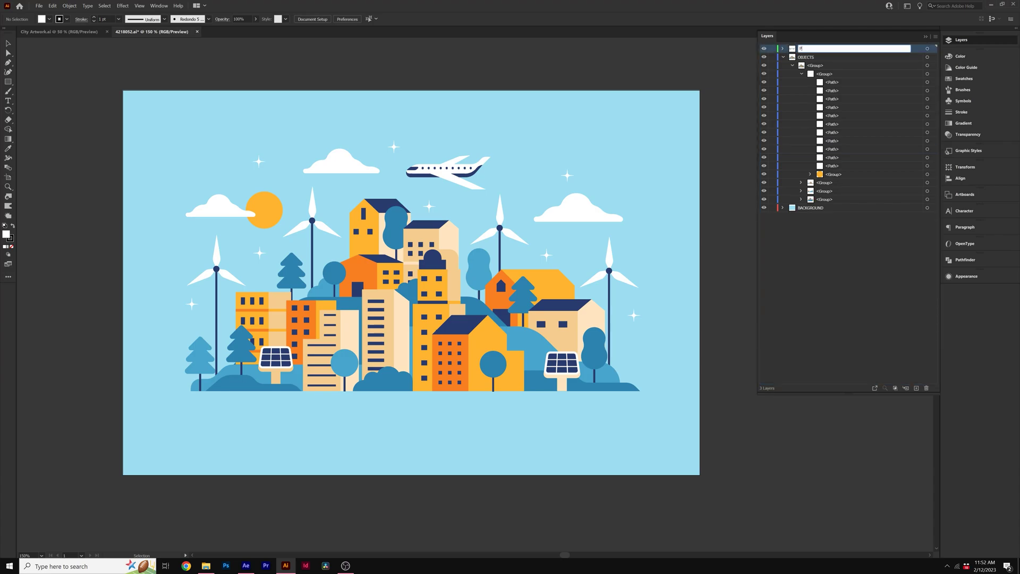
pyautogui.write('lane')
pyautogui.press('Return')
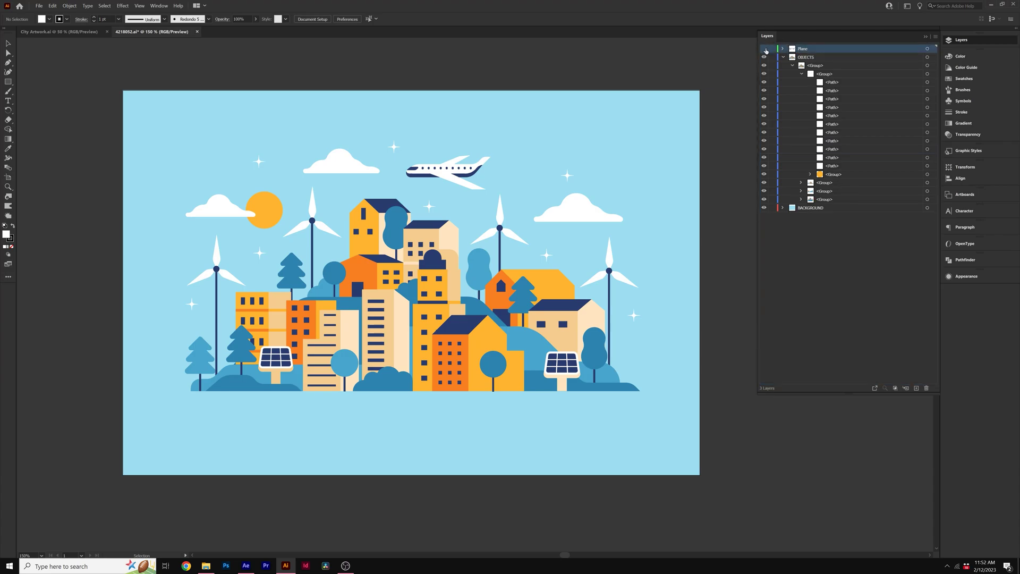
pyautogui.click(246, 565)
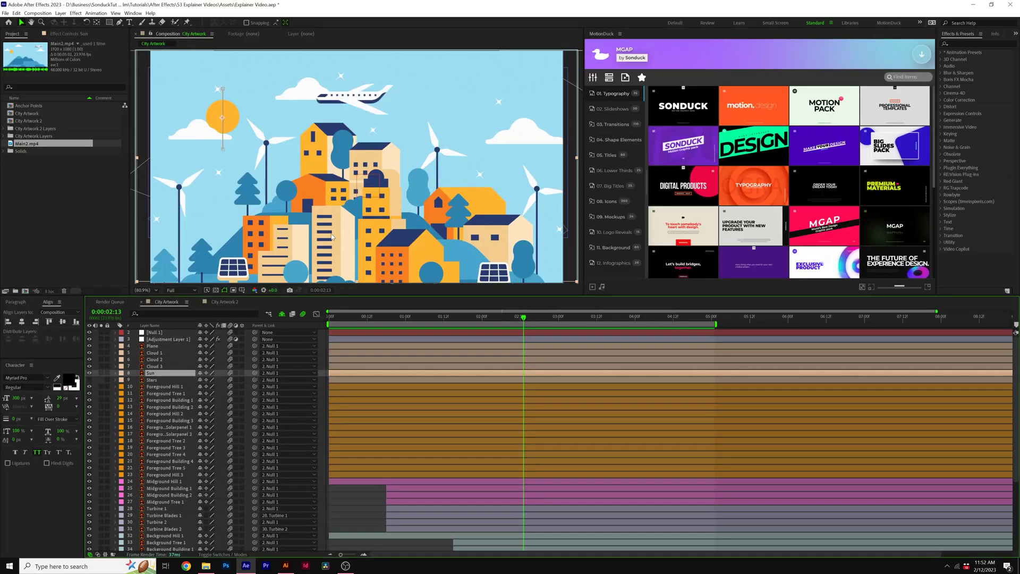
# - Check the Plane layer in After Effects, then add two layers and move a sky element into one
pyautogui.click(89, 346)
pyautogui.click(89, 346)
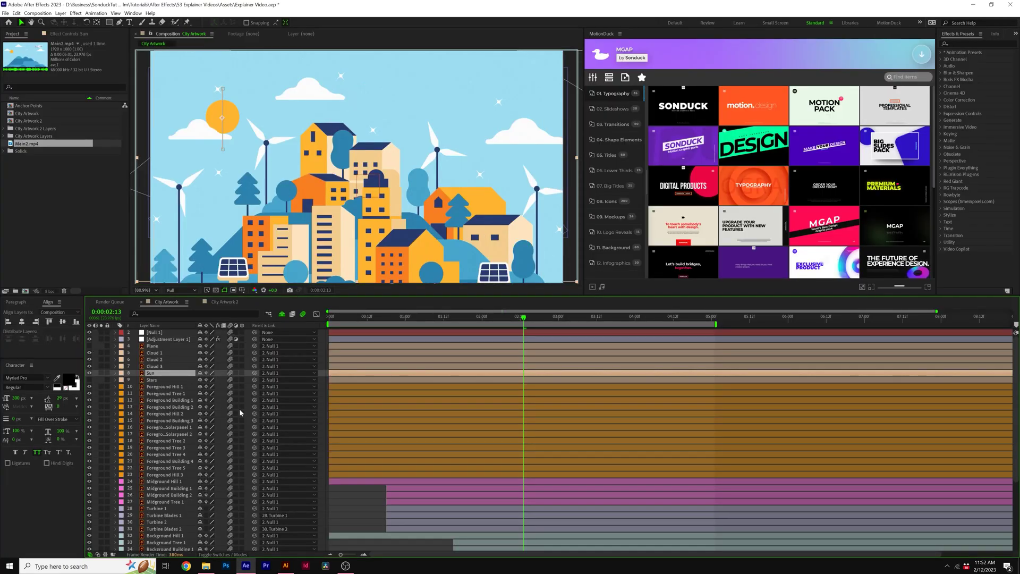
pyautogui.click(286, 564)
pyautogui.click(915, 389)
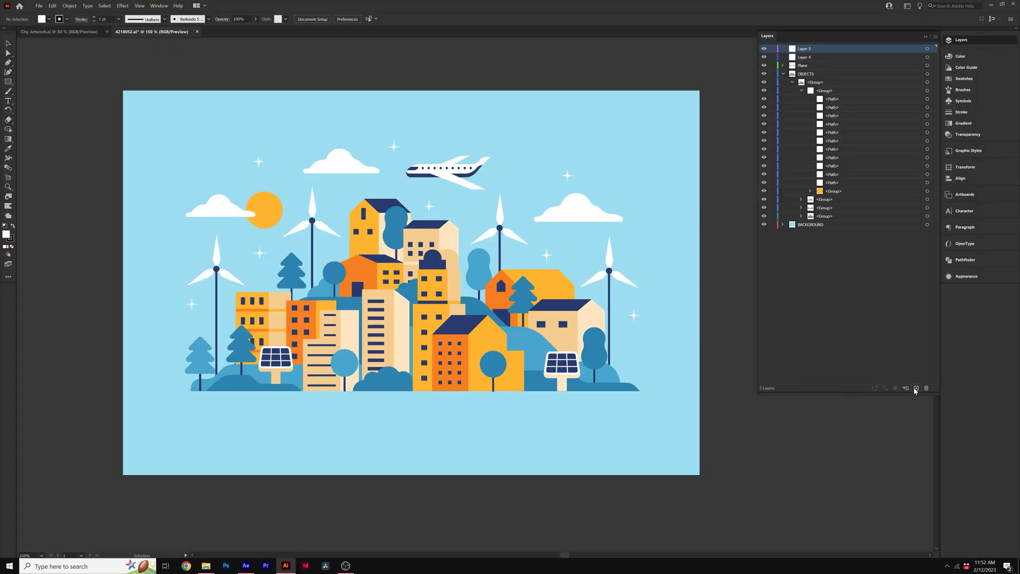
pyautogui.click(915, 388)
pyautogui.moveTo(832, 191); pyautogui.dragTo(800, 83)
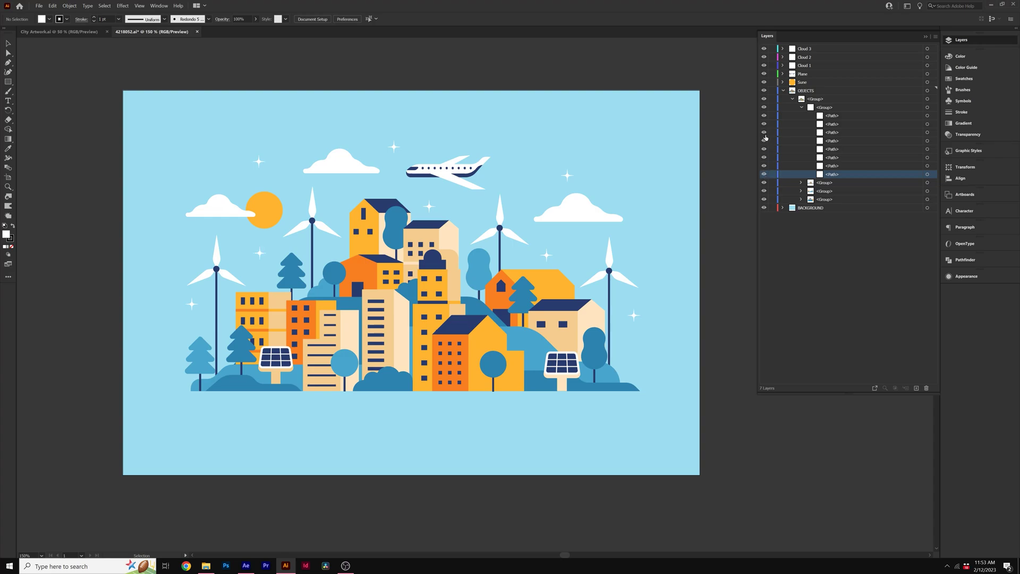
# - Move the eight star paths onto a new layer with Ctrl+L
pyautogui.click(829, 116)
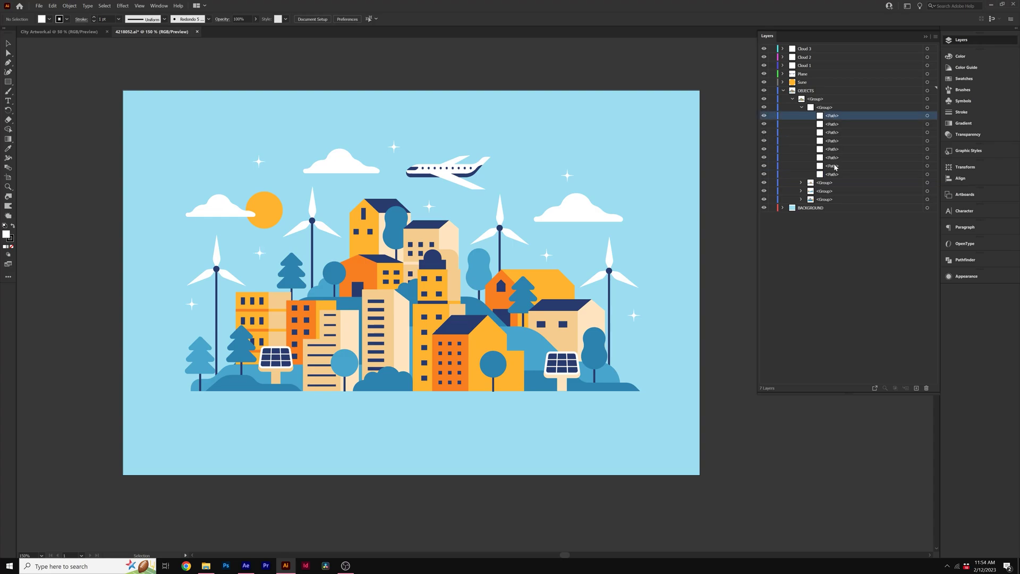
pyautogui.keyDown('shift'); pyautogui.click(777, 176); pyautogui.keyUp('shift')
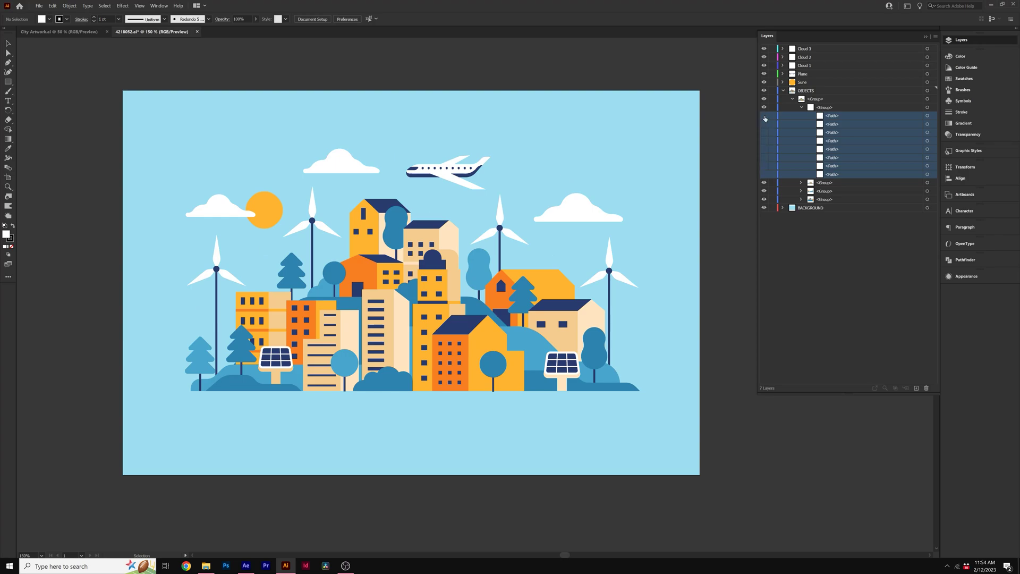
pyautogui.hotkey('ctrl', 'l')
pyautogui.keyDown('shift'); pyautogui.click(832, 183); pyautogui.keyUp('shift')
pyautogui.moveTo(832, 182); pyautogui.dragTo(762, 91)
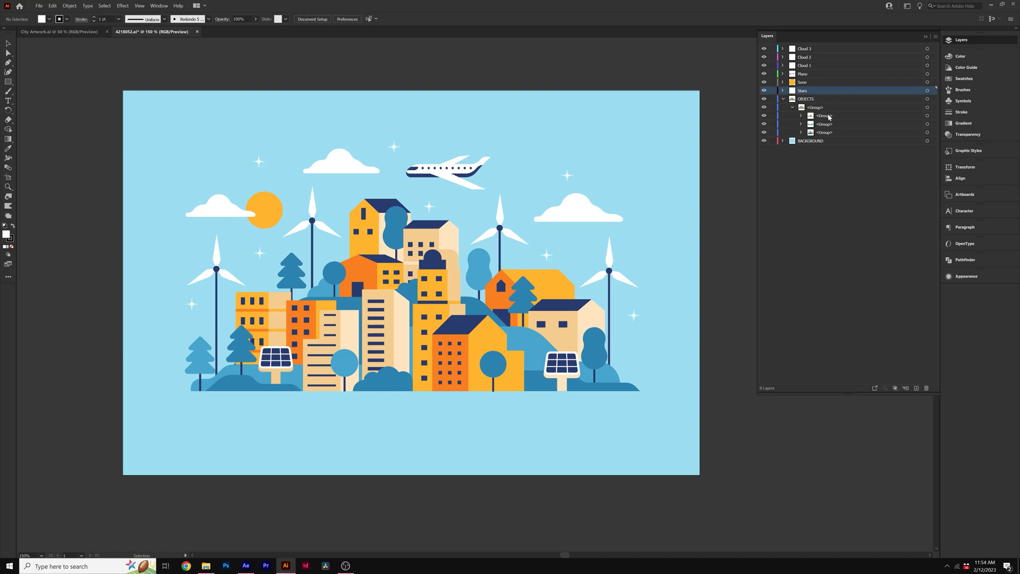
pyautogui.click(810, 117)
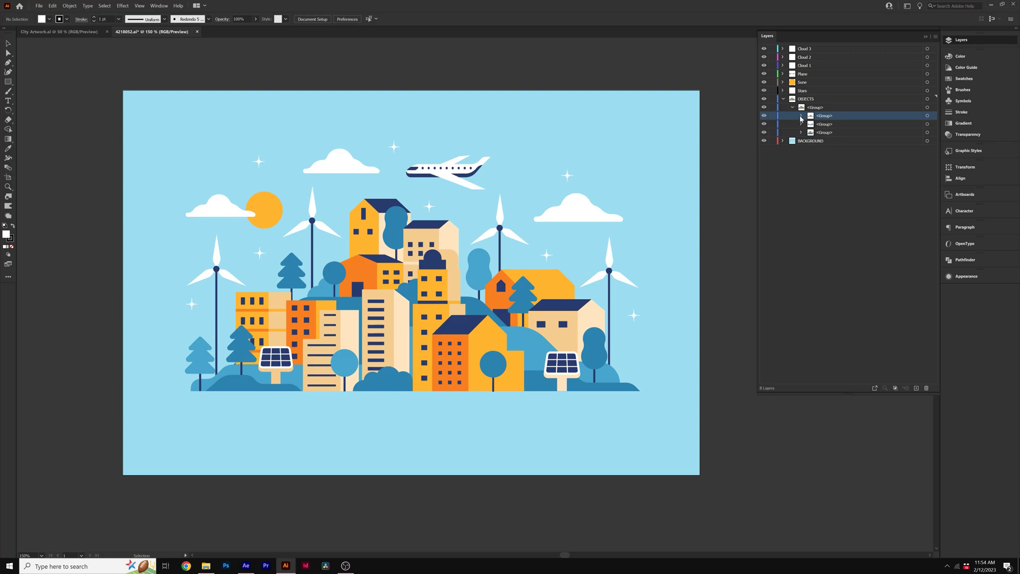
# - Release the first nested group to Layers 10–23 and move them above OBJECTS
pyautogui.click(801, 115)
pyautogui.click(764, 116)
pyautogui.click(763, 115)
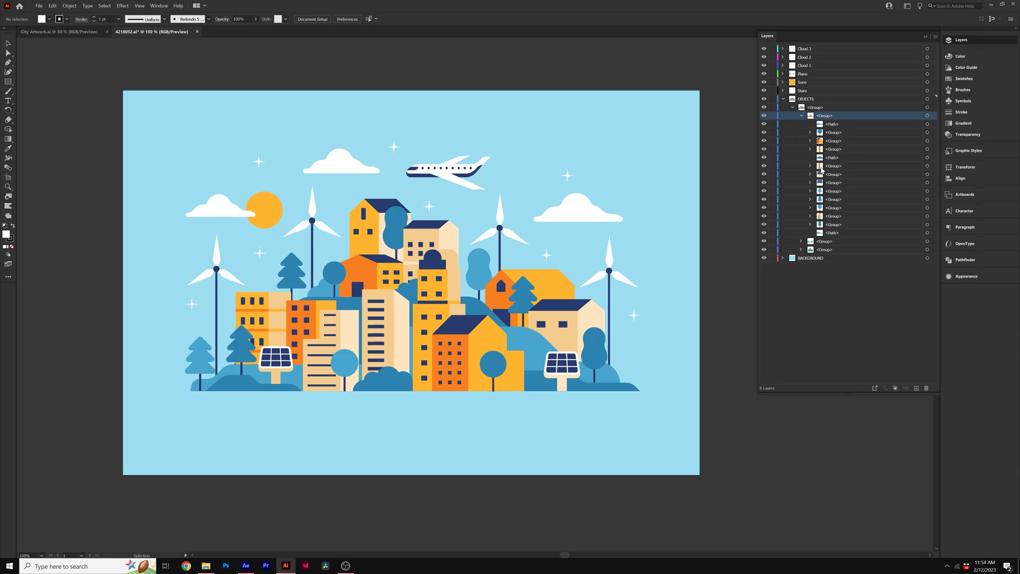
pyautogui.click(935, 38)
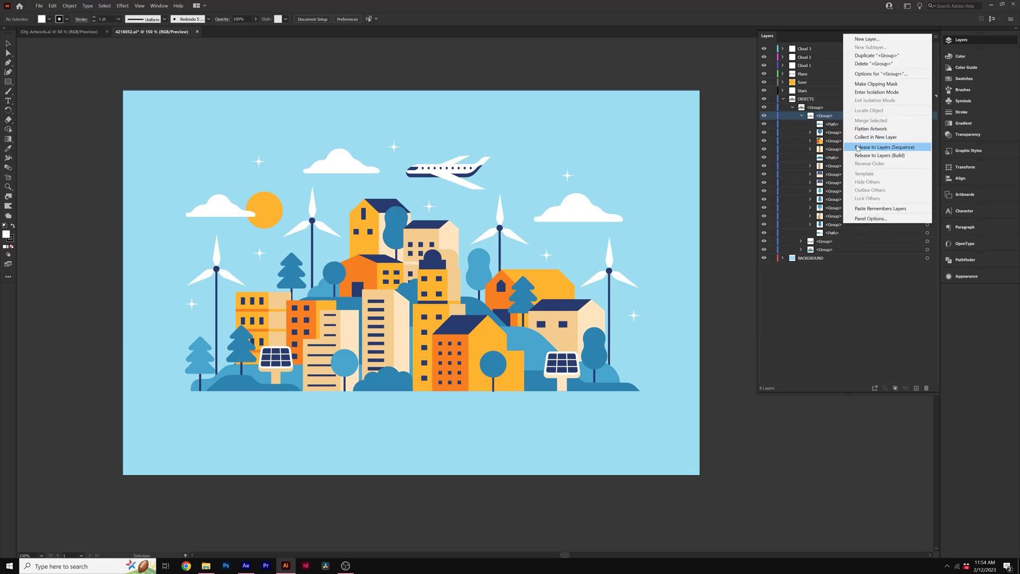
pyautogui.click(879, 148)
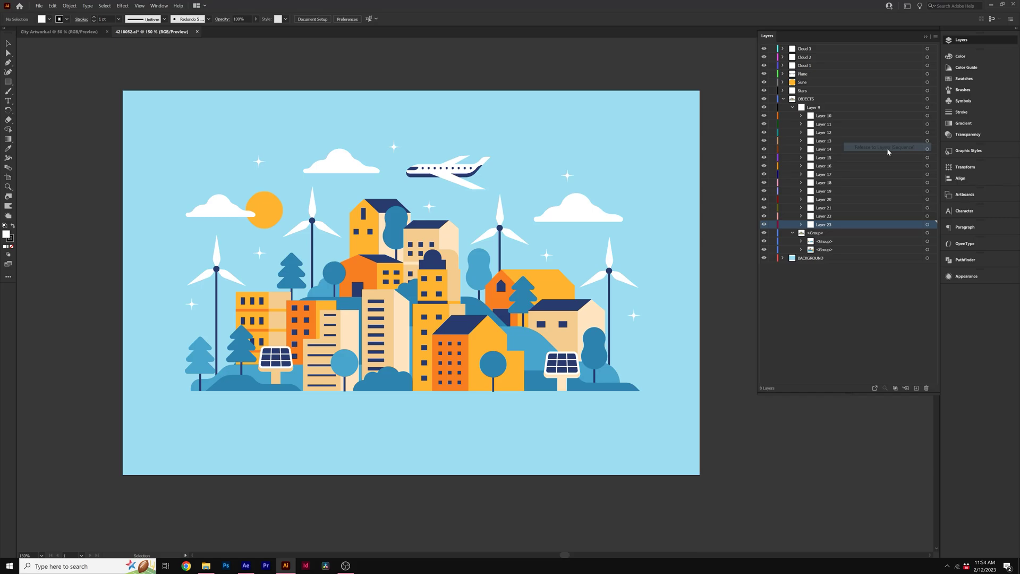
pyautogui.keyDown('shift'); pyautogui.click(824, 118); pyautogui.keyUp('shift')
pyautogui.moveTo(833, 126); pyautogui.dragTo(801, 98)
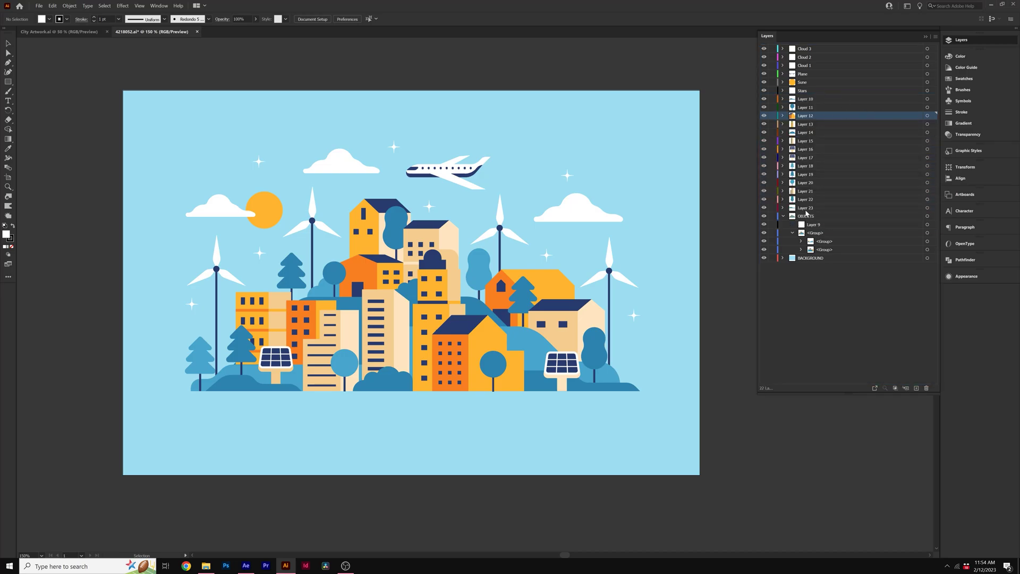
# - Release the second nested group to Layers 25–31 and move them above OBJECTS
pyautogui.click(801, 243)
pyautogui.click(828, 241)
pyautogui.click(935, 37)
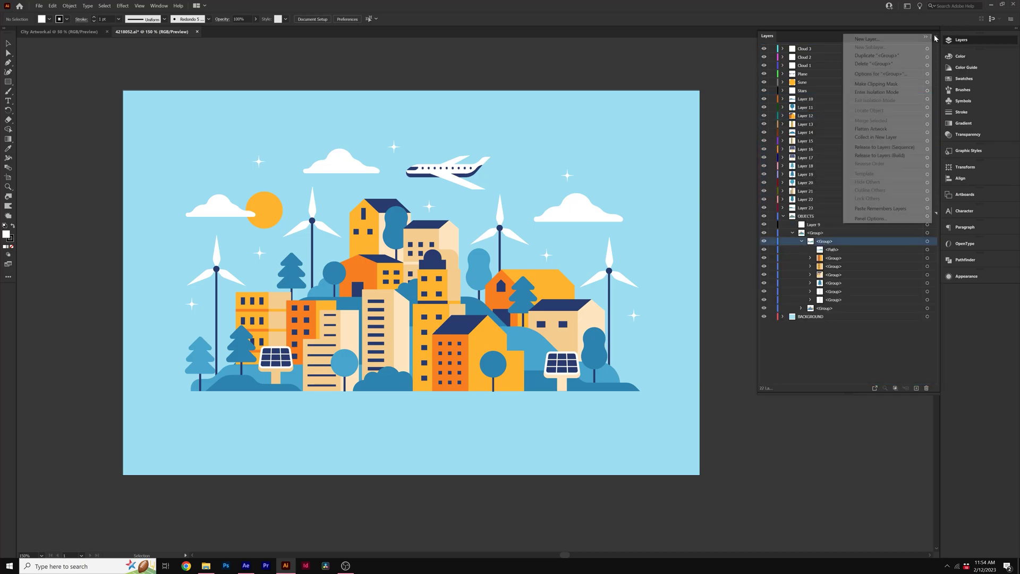
pyautogui.click(882, 155)
pyautogui.keyDown('shift'); pyautogui.click(820, 290); pyautogui.keyUp('shift')
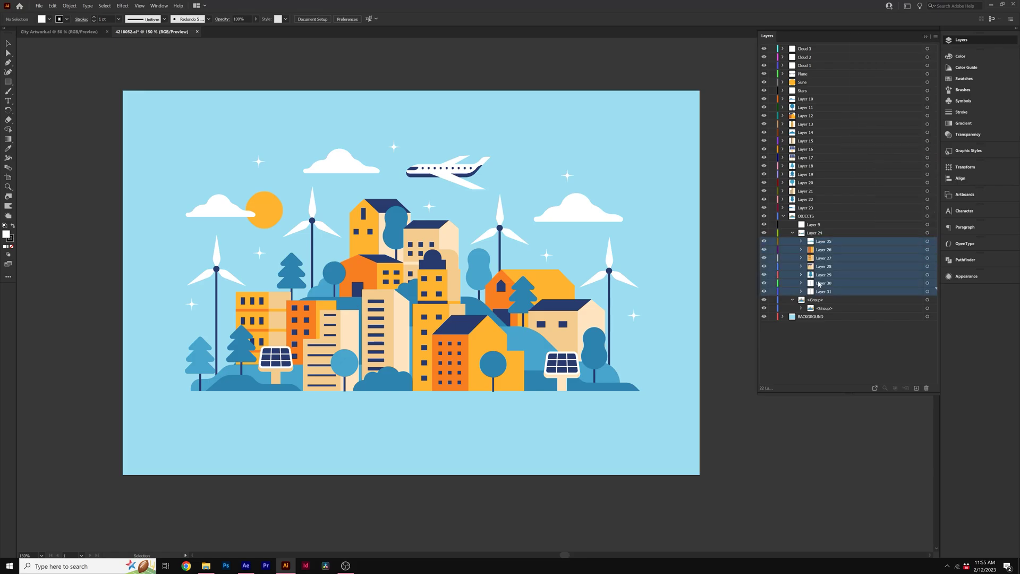
pyautogui.moveTo(813, 229); pyautogui.dragTo(804, 211)
# - Release the last nested group to layers and compare against City Artwork.ai
pyautogui.click(845, 256)
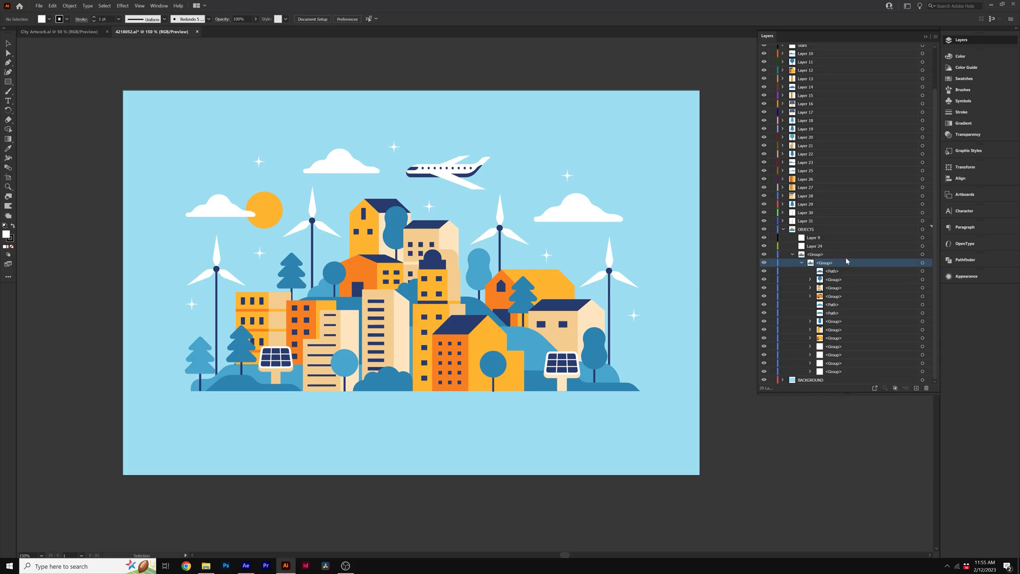
pyautogui.click(935, 36)
pyautogui.click(876, 128)
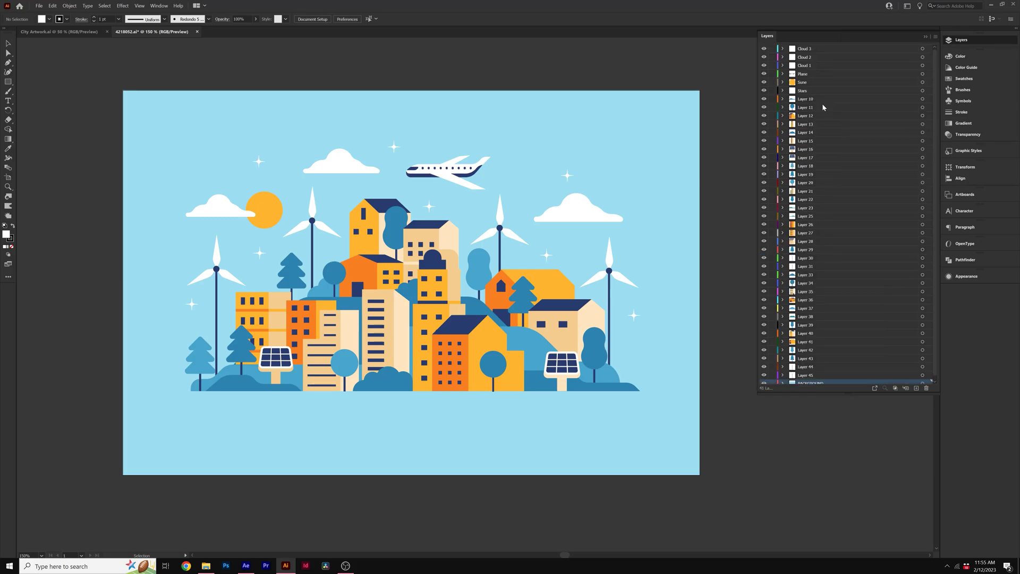
pyautogui.click(59, 31)
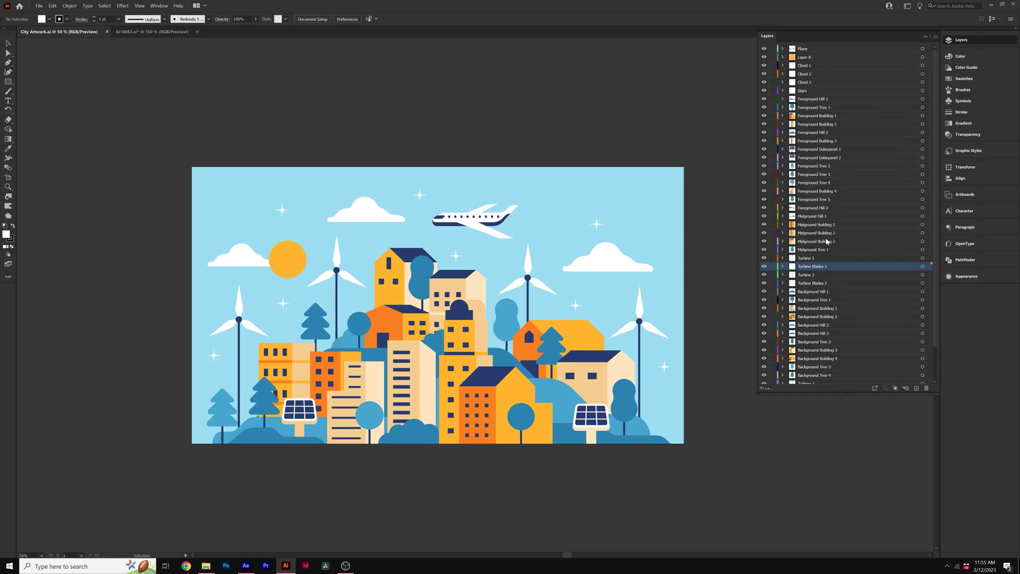
pyautogui.click(150, 32)
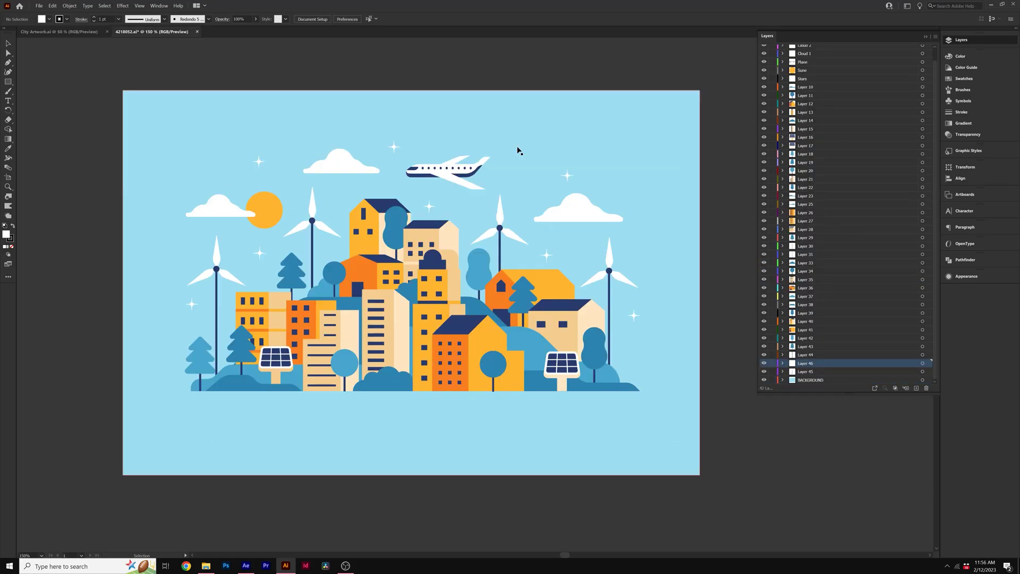
# - Enter width 1920 px and height 1080 px in the artboard's Artboard Options
pyautogui.click(965, 196)
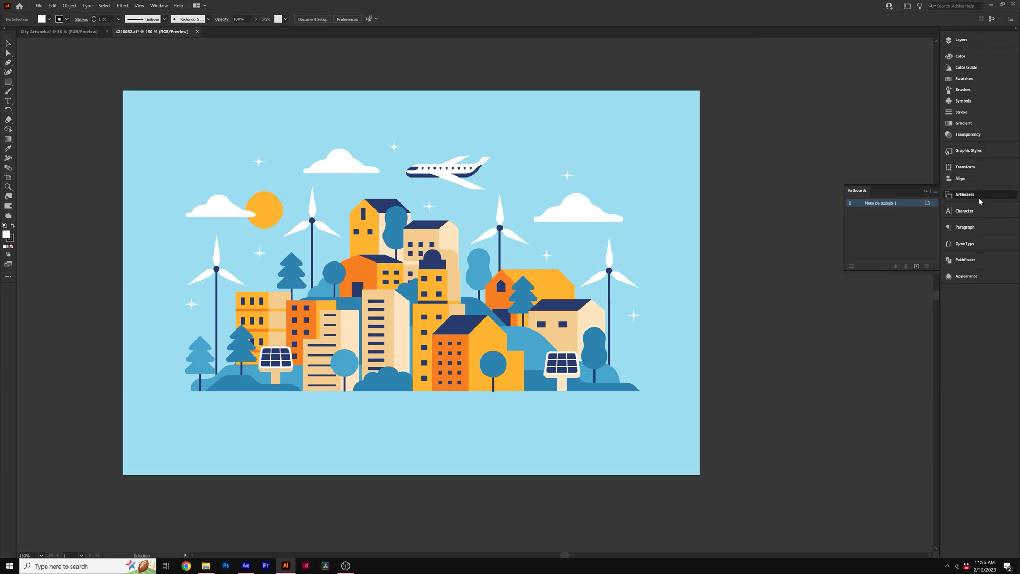
pyautogui.click(927, 204)
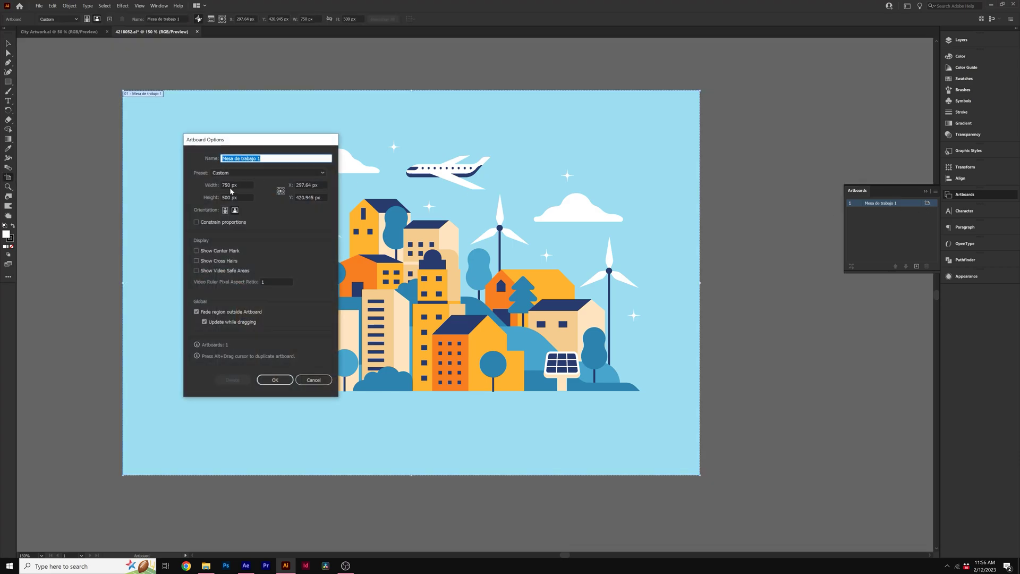
pyautogui.doubleClick(229, 185)
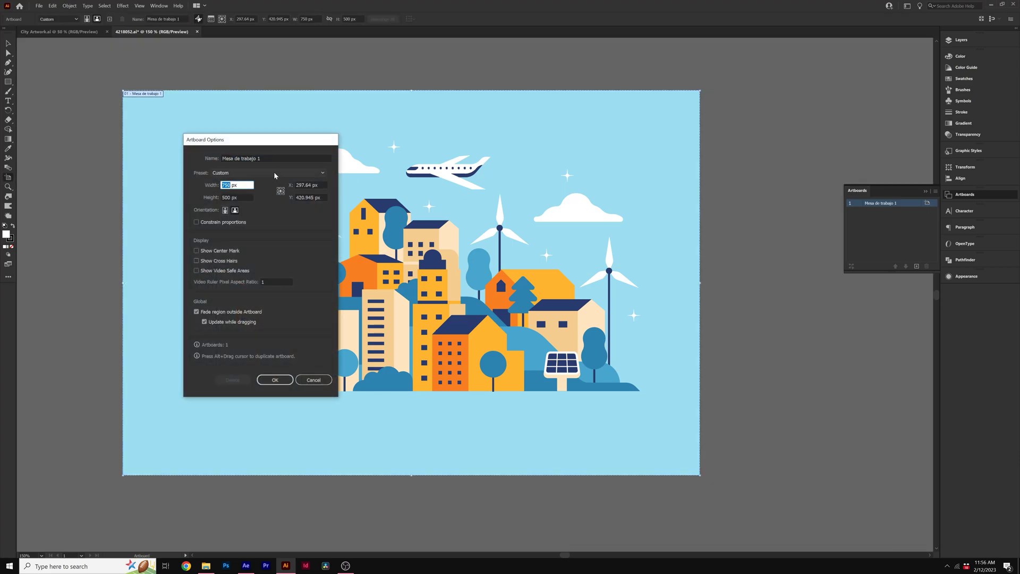
pyautogui.write('1920')
pyautogui.press('Tab')
pyautogui.write('10')
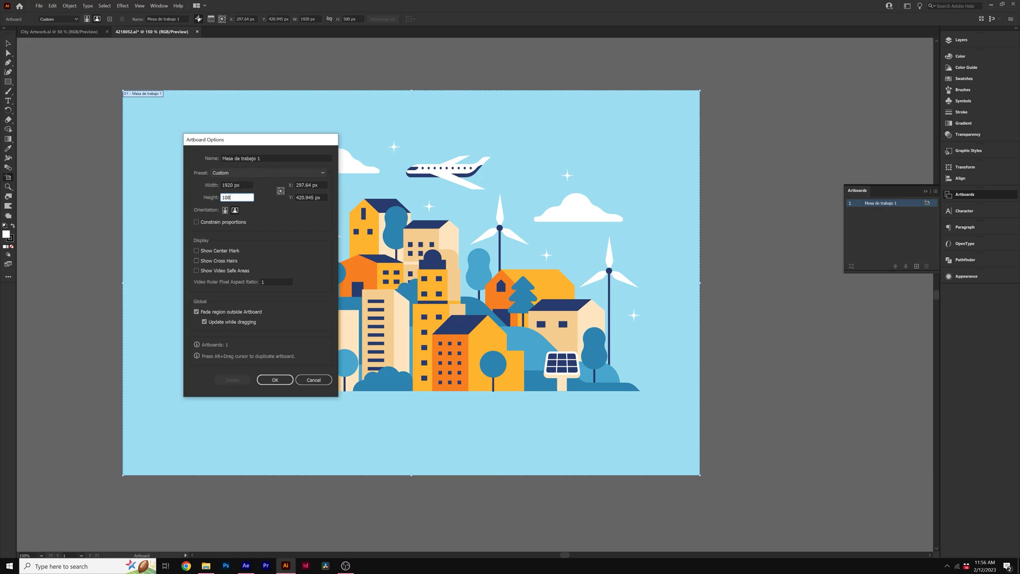
pyautogui.write('80')
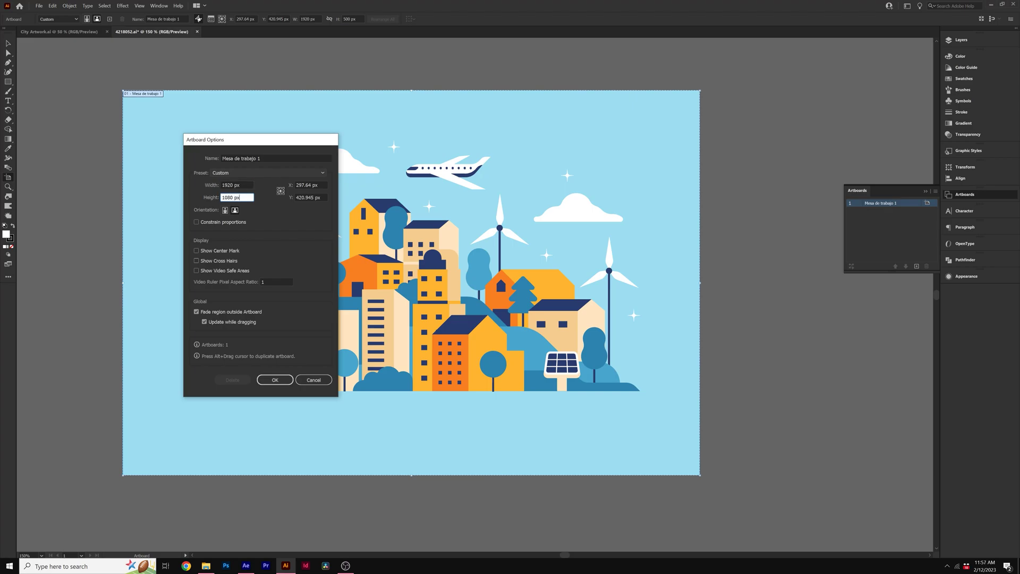
# - Apply the 1920 × 1080 artboard, then enlarge all the artwork and shift it down
pyautogui.click(275, 379)
pyautogui.press('Escape')
pyautogui.scroll(-5, 439, 345)
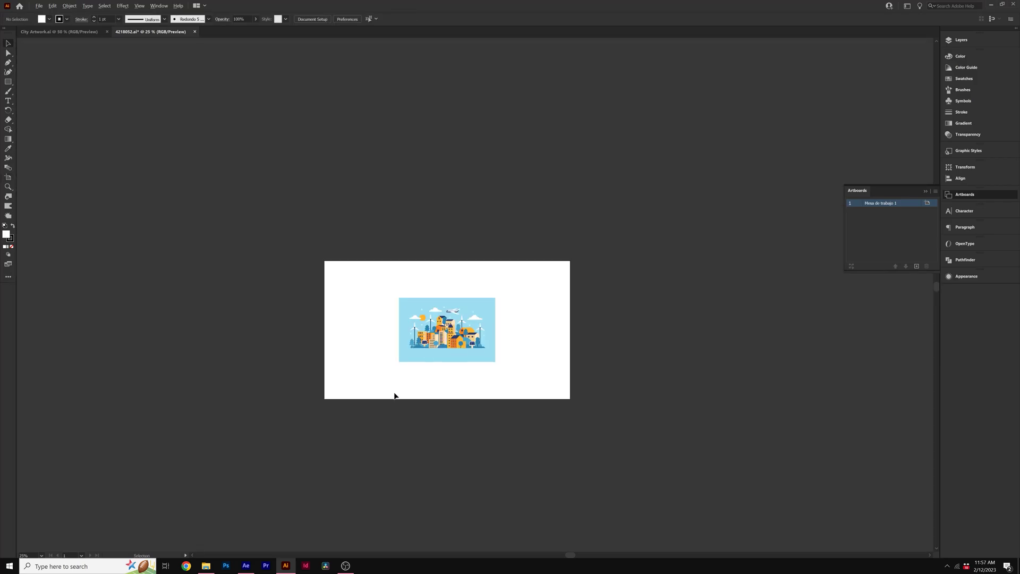
pyautogui.scroll(1, 394, 396)
pyautogui.hotkey('ctrl', 'a')
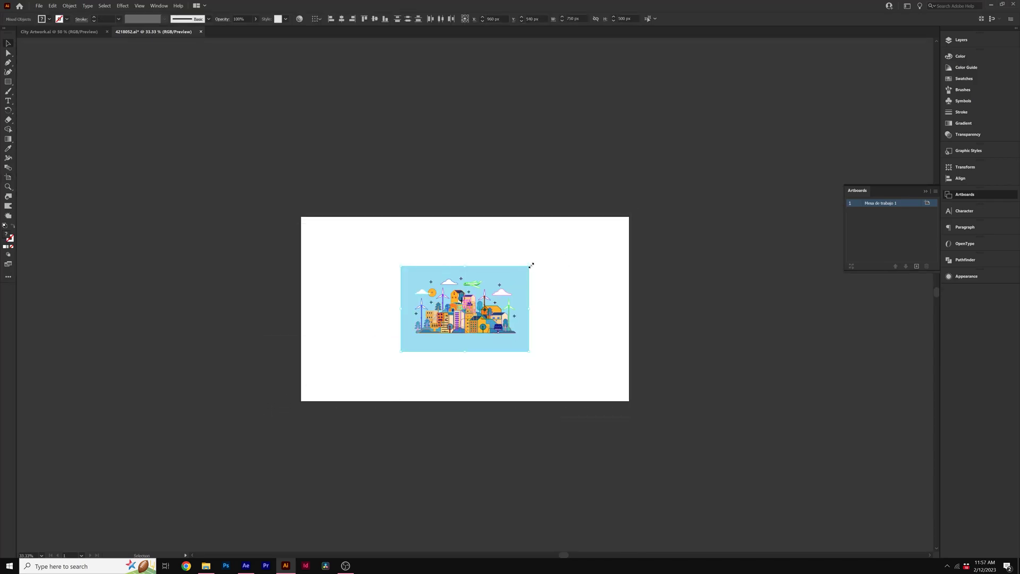
pyautogui.moveTo(531, 265); pyautogui.dragTo(692, 181)
pyautogui.moveTo(508, 348); pyautogui.dragTo(505, 365)
# - Deselect the artwork, zoom in, and start saving the file under a new name
pyautogui.hotkey('ctrl', 'shift', 'a')
pyautogui.hotkey('ctrl', '=')
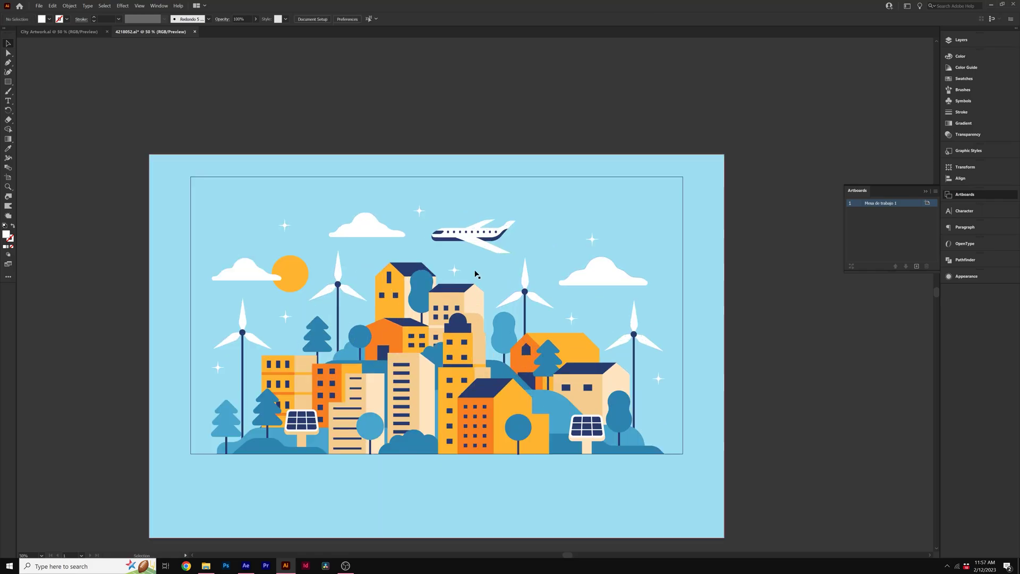
pyautogui.click(39, 6)
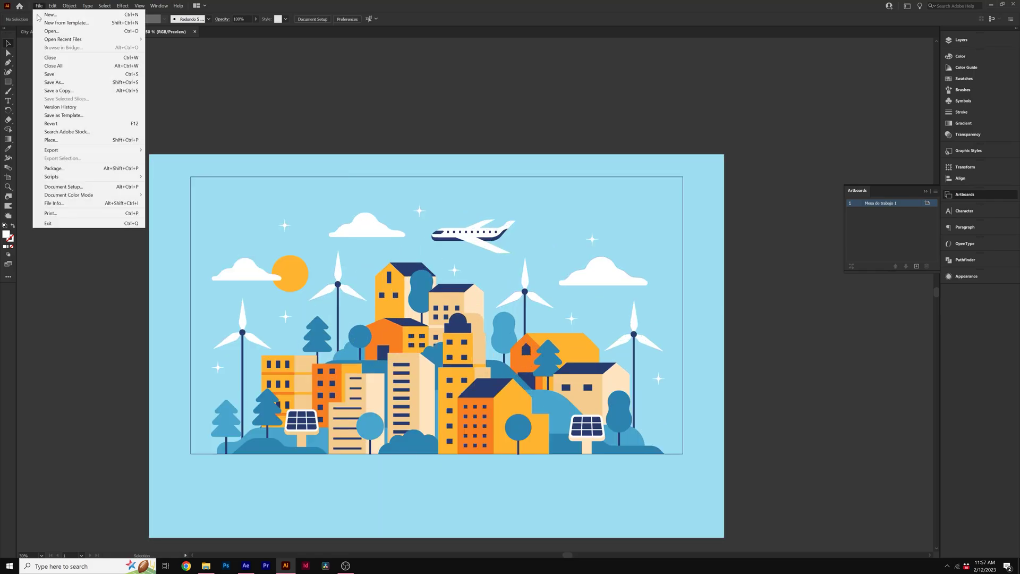
pyautogui.click(67, 83)
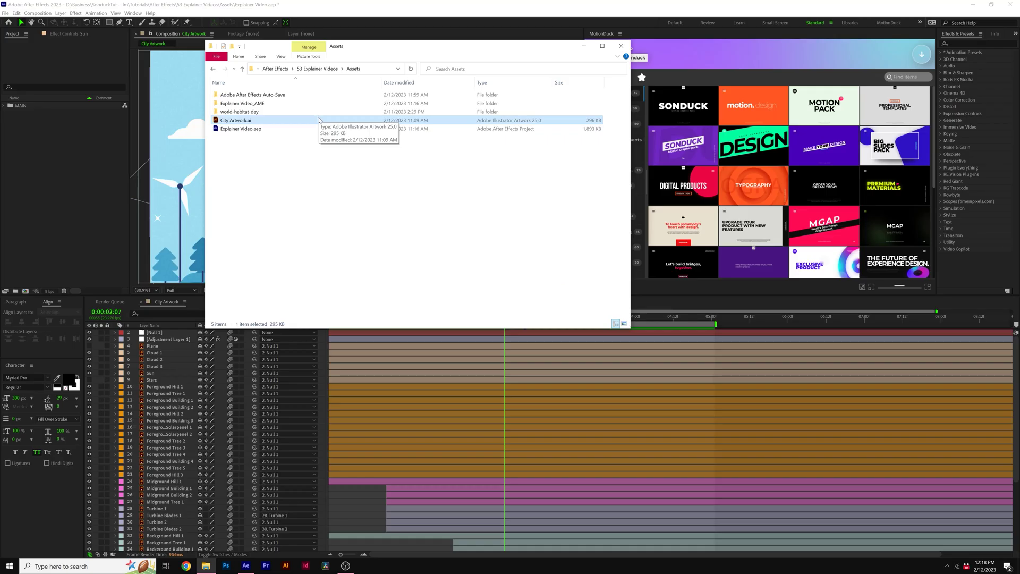
# - Import City Artwork.ai into the Project panel with Import Kind set to Composition
pyautogui.moveTo(226, 122); pyautogui.dragTo(57, 170)
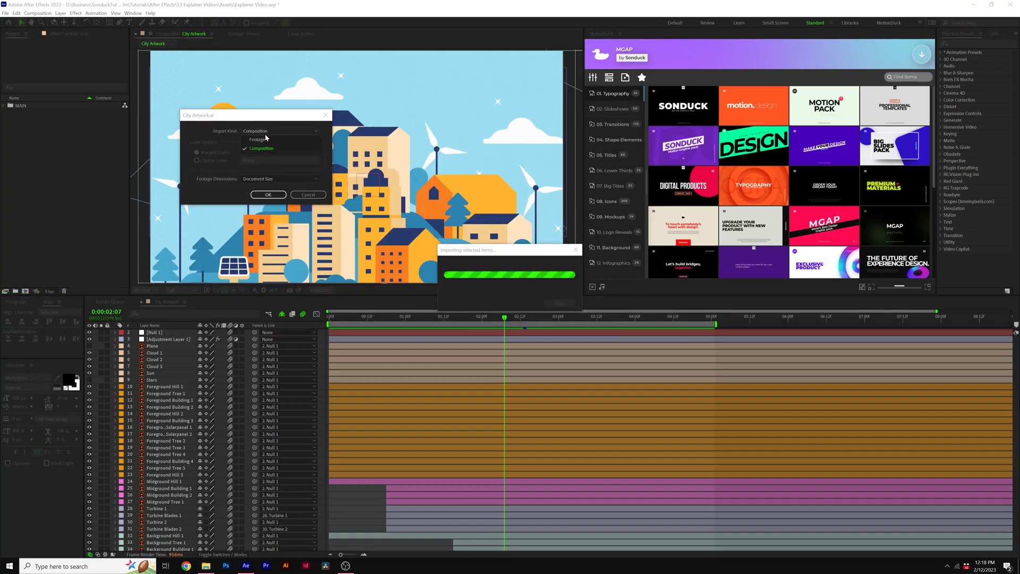
pyautogui.click(248, 135)
pyautogui.click(260, 146)
pyautogui.click(268, 195)
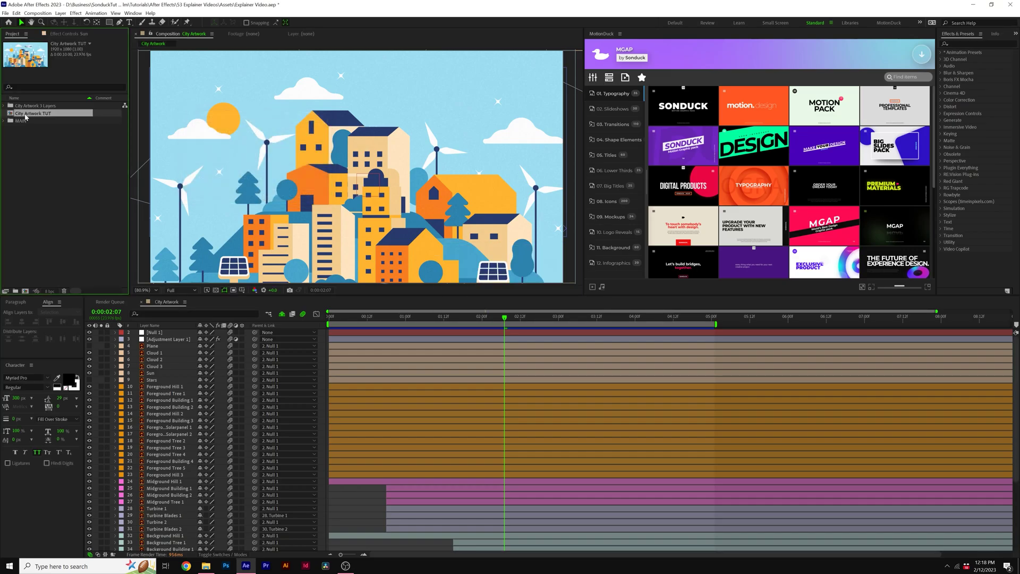
pyautogui.doubleClick(25, 113)
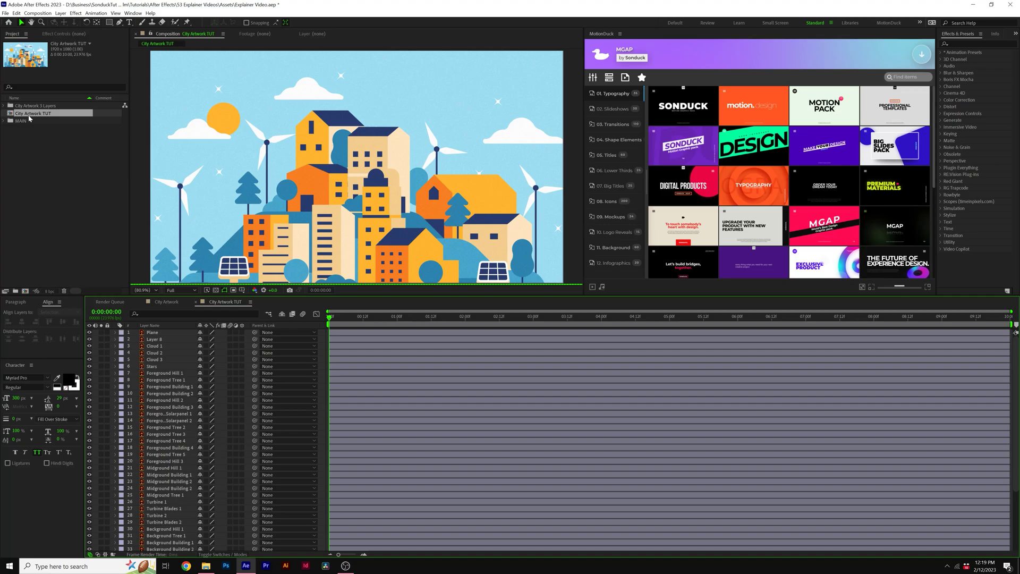
pyautogui.hotkey('ctrl', 'k')
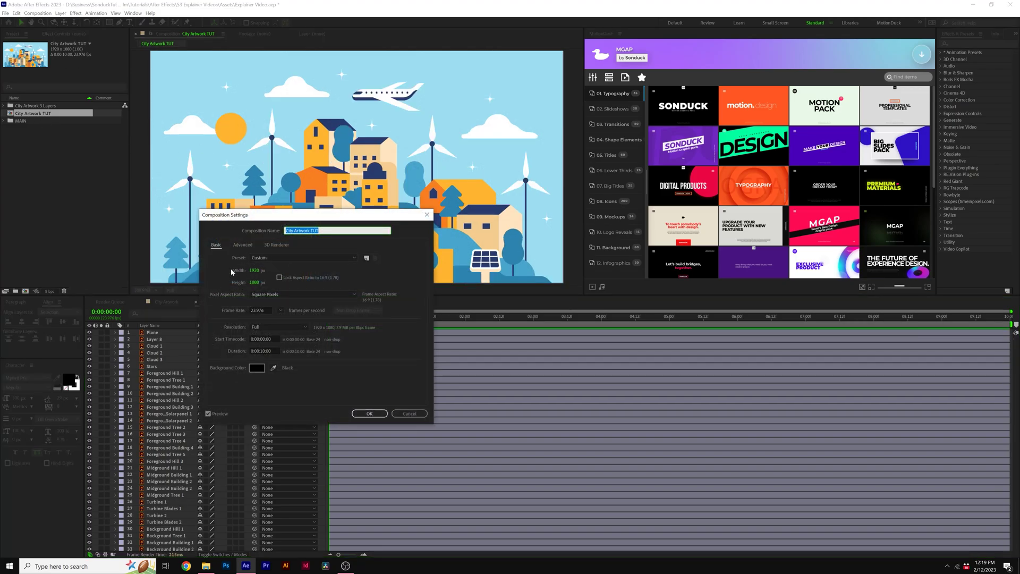
pyautogui.click(416, 415)
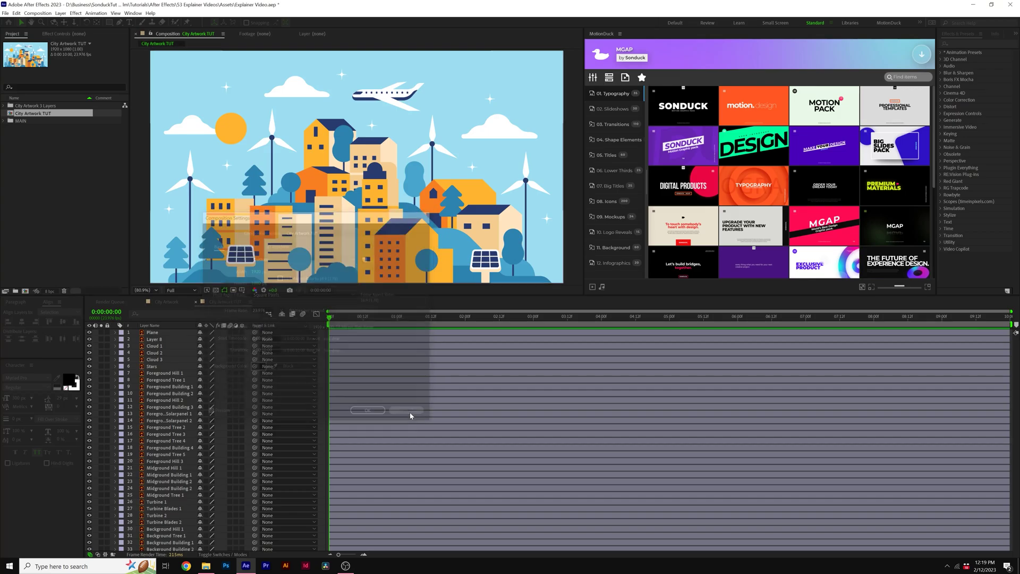
pyautogui.scroll(-4, 179, 386)
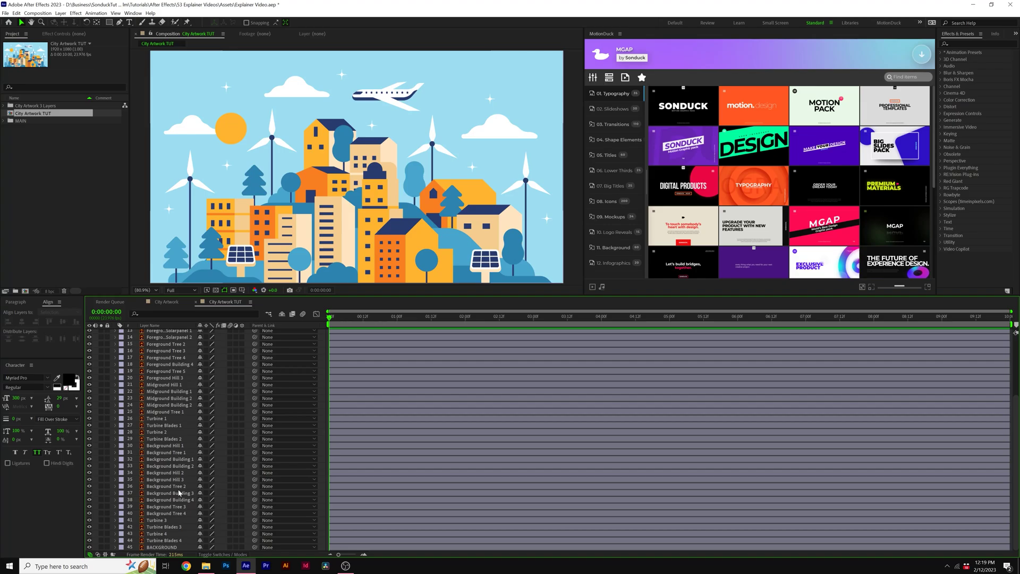
pyautogui.scroll(4, 178, 486)
pyautogui.click(159, 407)
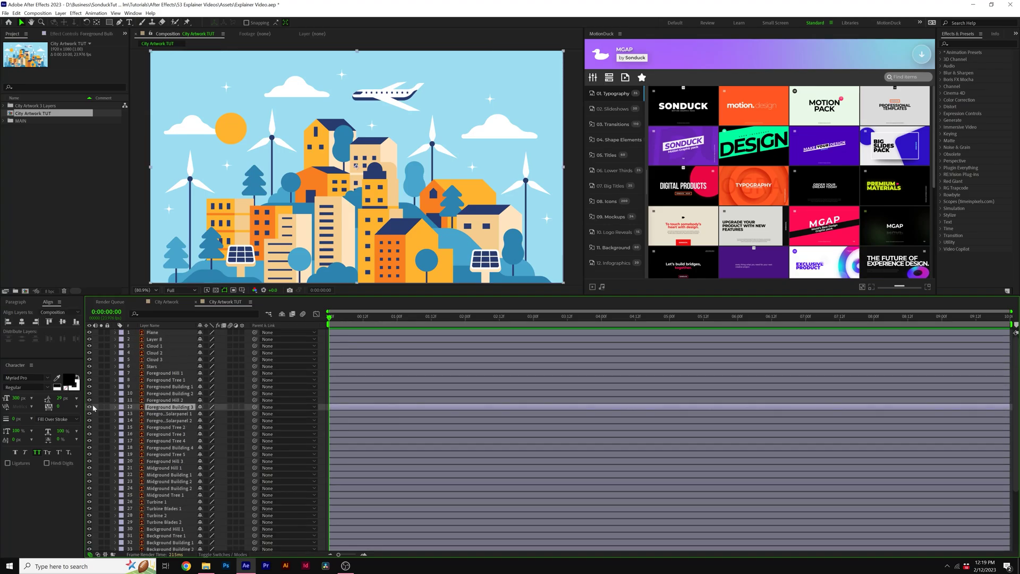
# - Identify the Foreground Building 1 shape by toggling its visibility on and off
pyautogui.click(156, 374)
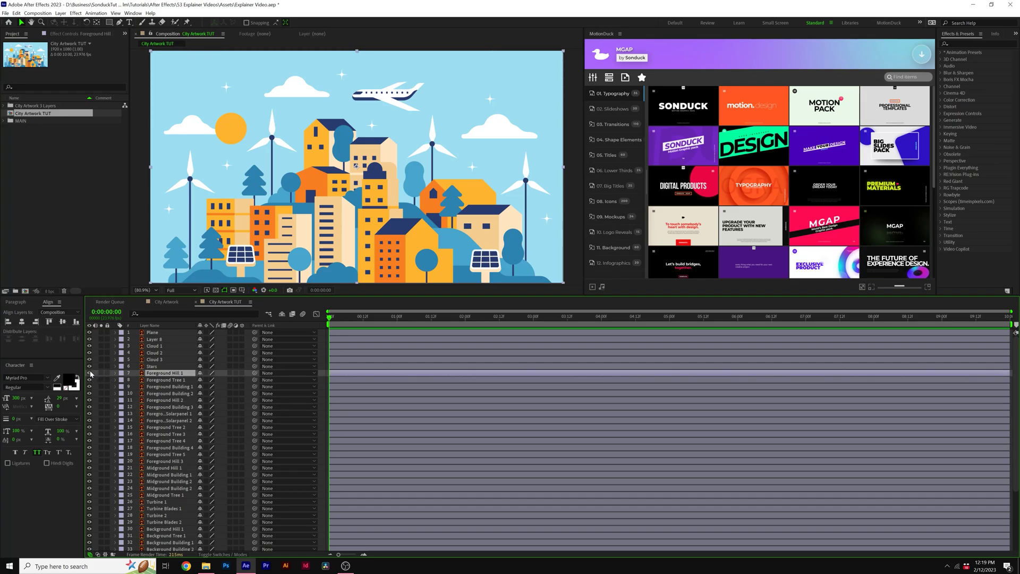
pyautogui.click(169, 387)
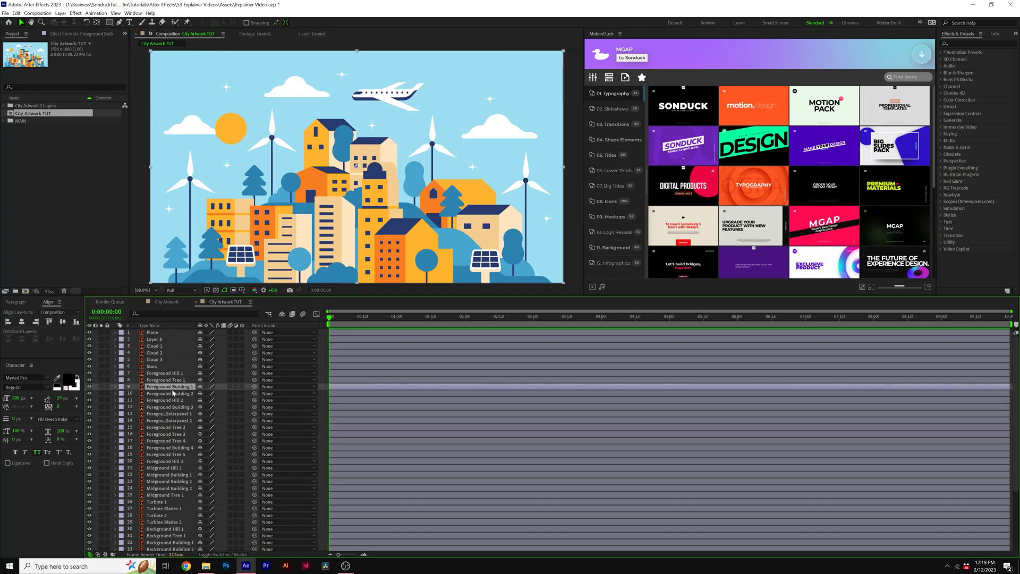
pyautogui.click(90, 388)
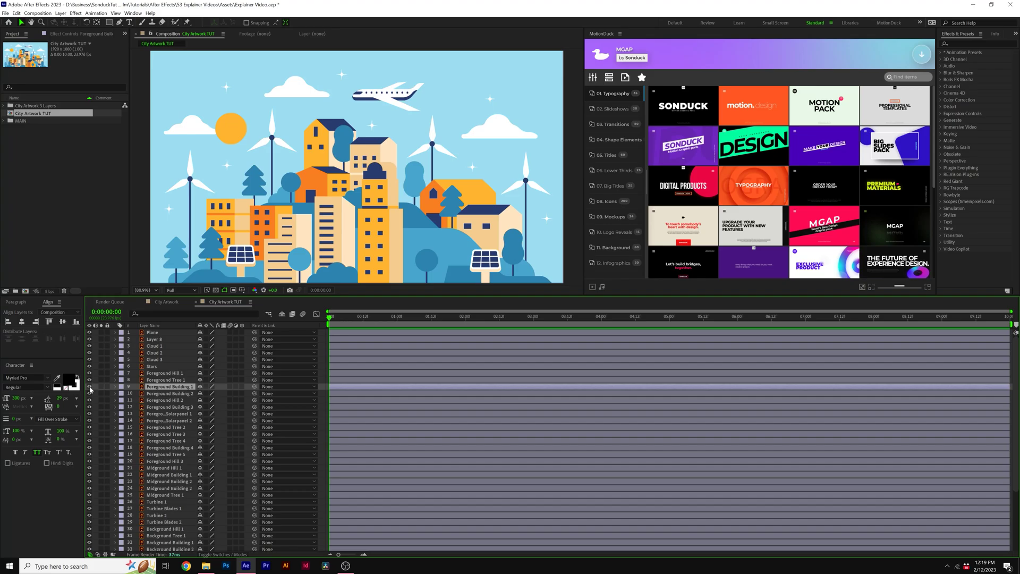
pyautogui.click(90, 388)
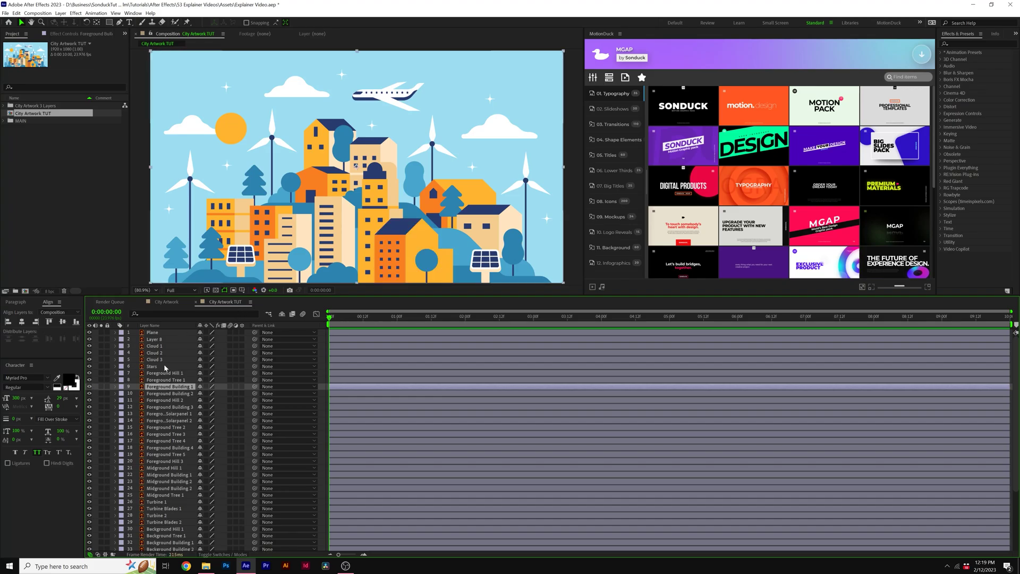
pyautogui.scroll(-4, 164, 451)
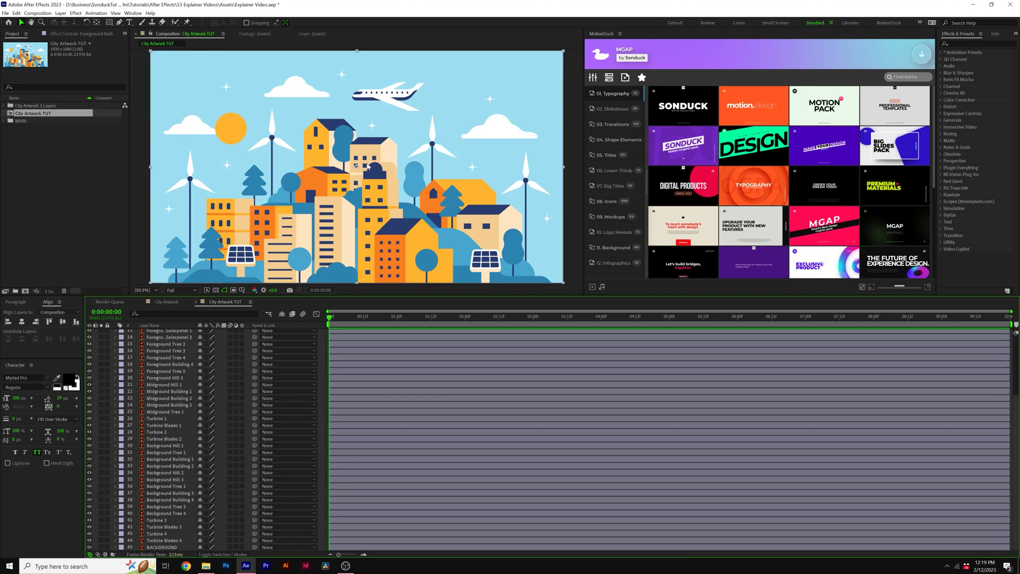
pyautogui.scroll(-1, 368, 167)
pyautogui.scroll(2, 356, 175)
pyautogui.scroll(-3, 340, 189)
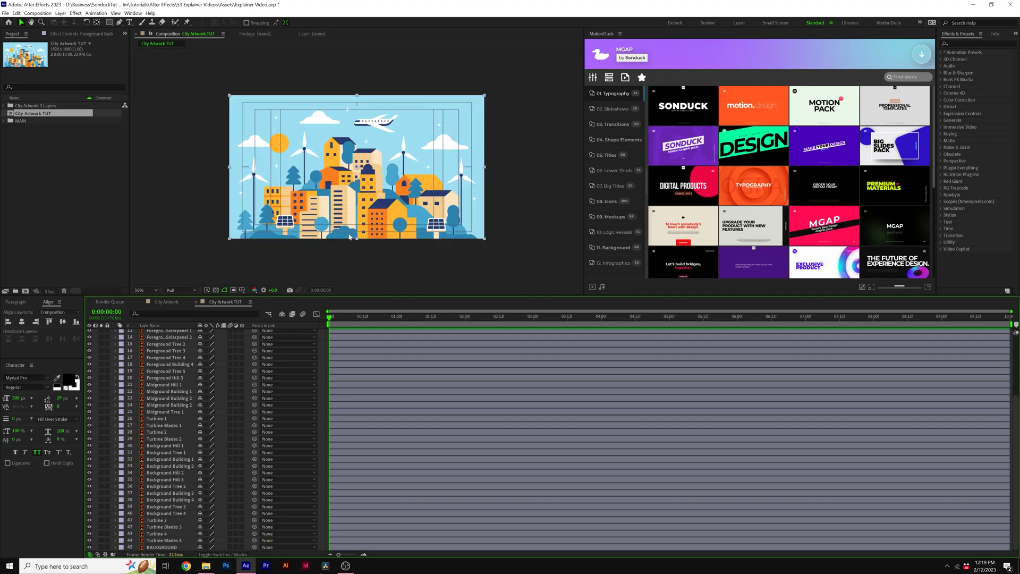
# - Test tilting Foreground Building 4 to a 34° rotation
pyautogui.click(350, 237)
pyautogui.press('r')
pyautogui.hotkey('shift', '/')
pyautogui.moveTo(208, 372); pyautogui.dragTo(222, 371)
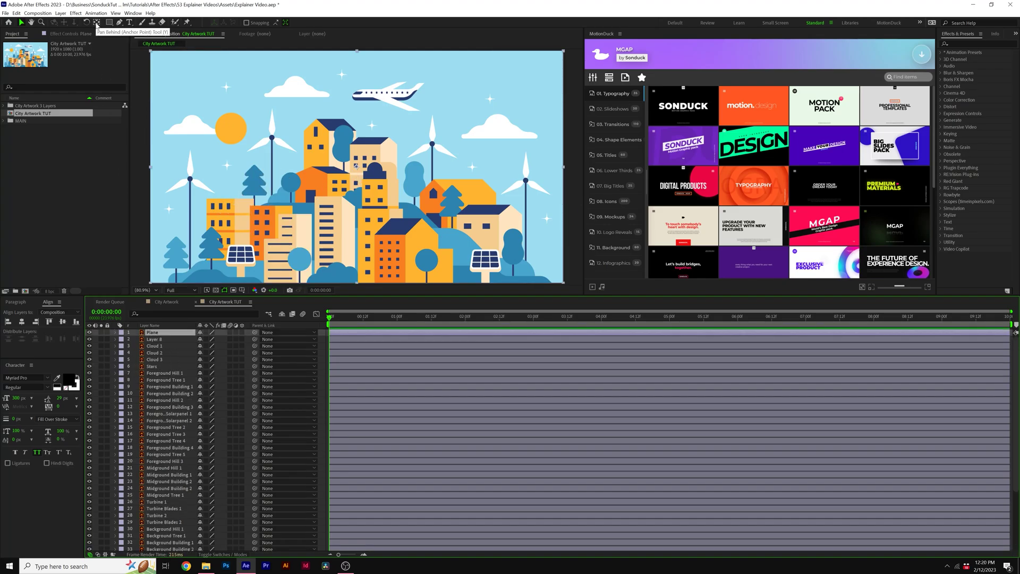
# - Move the Plane layer's anchor point onto the plane with the Pan Behind tool
pyautogui.click(96, 22)
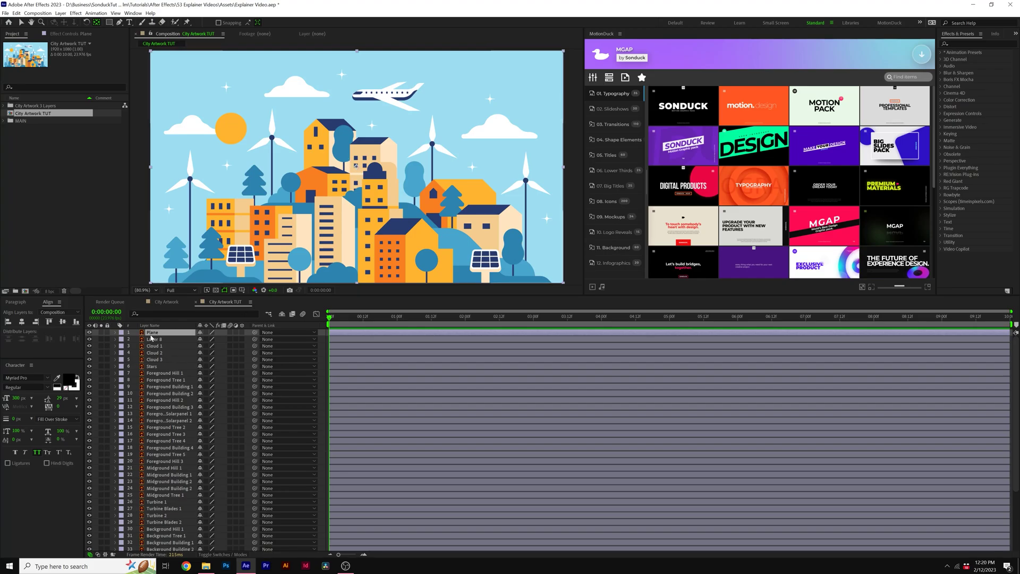
pyautogui.moveTo(359, 170); pyautogui.dragTo(385, 95)
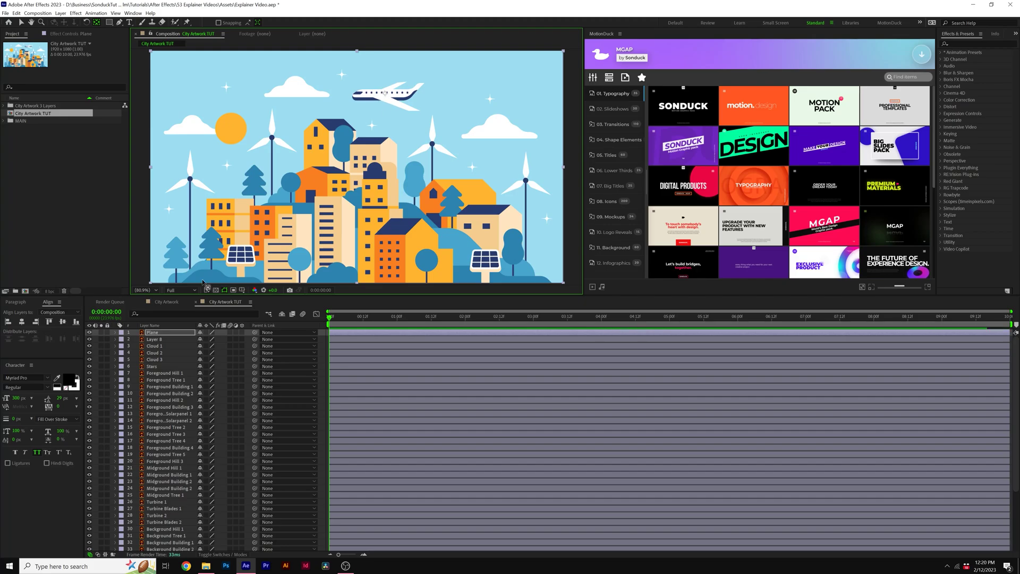
pyautogui.click(90, 333)
pyautogui.click(89, 332)
pyautogui.click(90, 387)
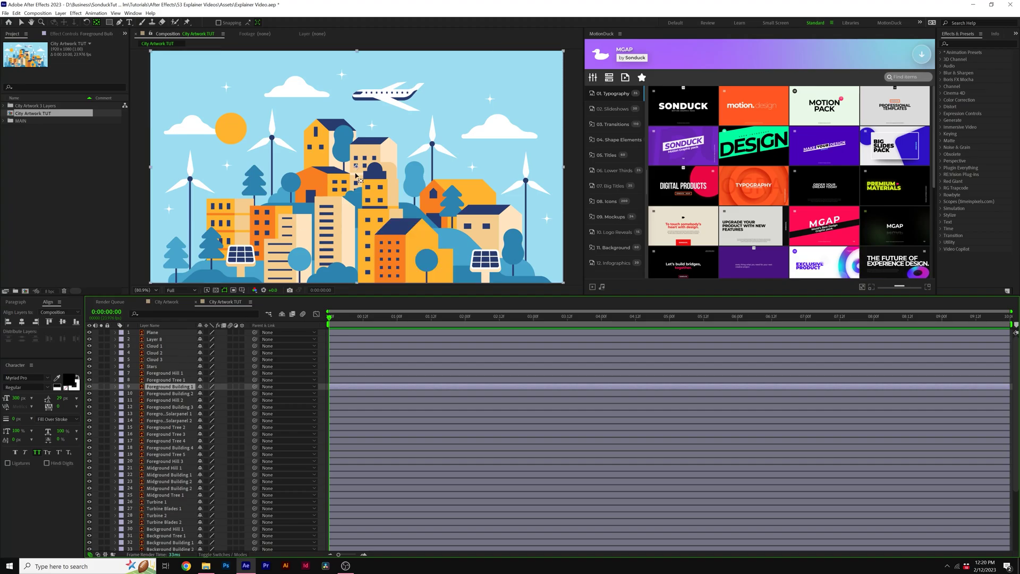
pyautogui.click(356, 169)
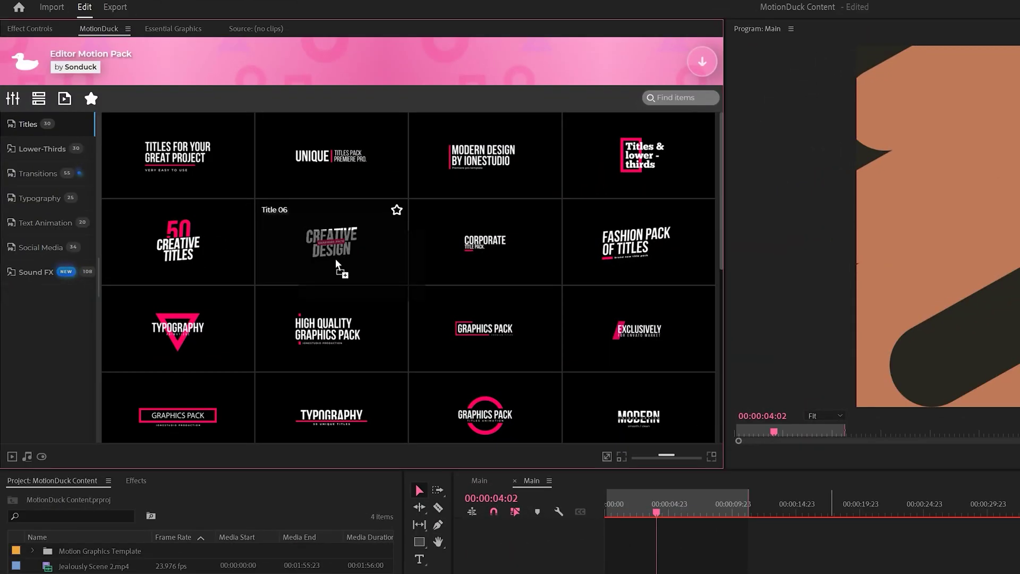
# - Add the Creative Design title, Glitch 2 logo reveal with Logo.png, and Title 07 to the timeline
pyautogui.moveTo(337, 266); pyautogui.dragTo(611, 547)
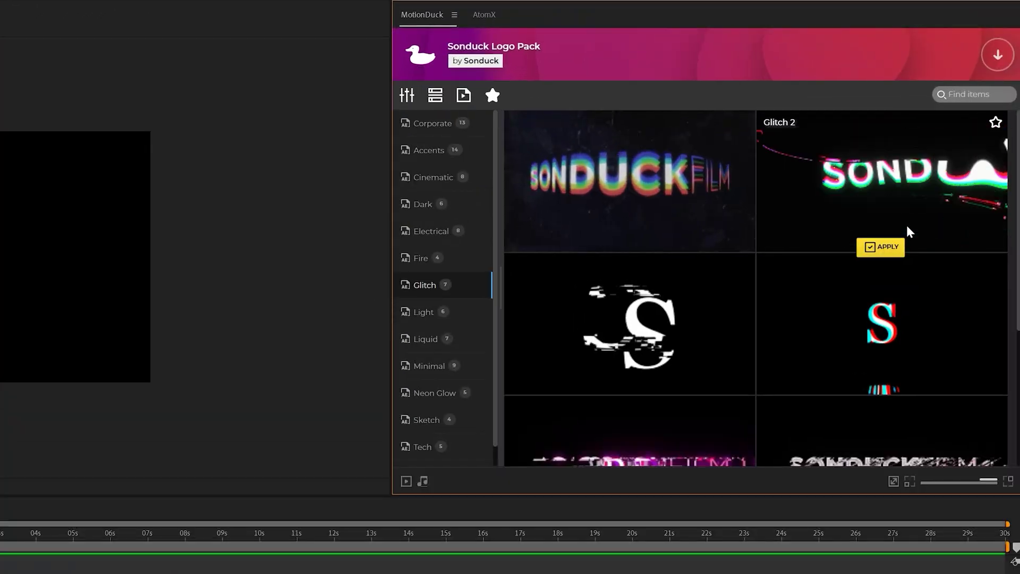
pyautogui.click(888, 248)
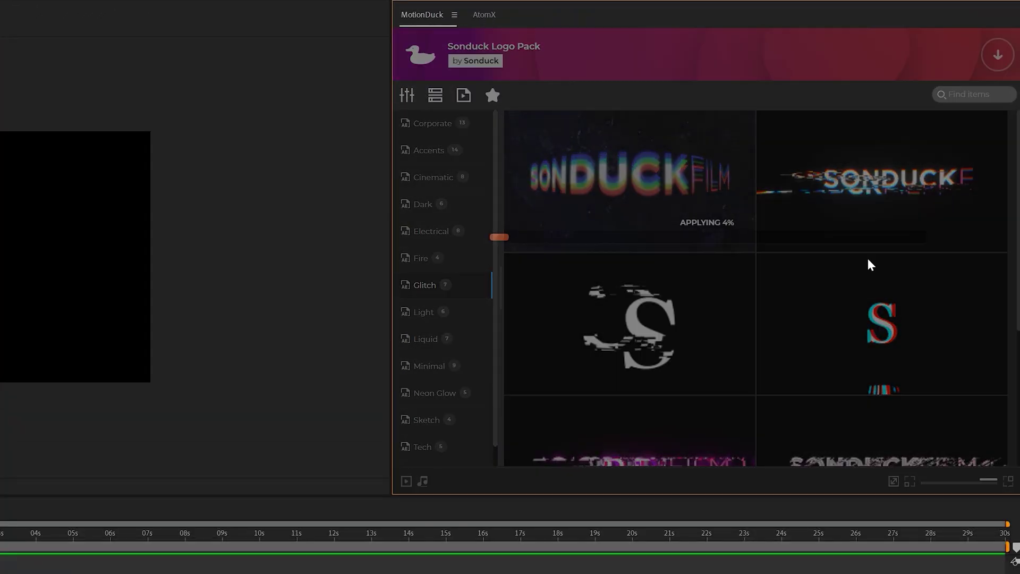
pyautogui.moveTo(34, 43); pyautogui.dragTo(419, 524)
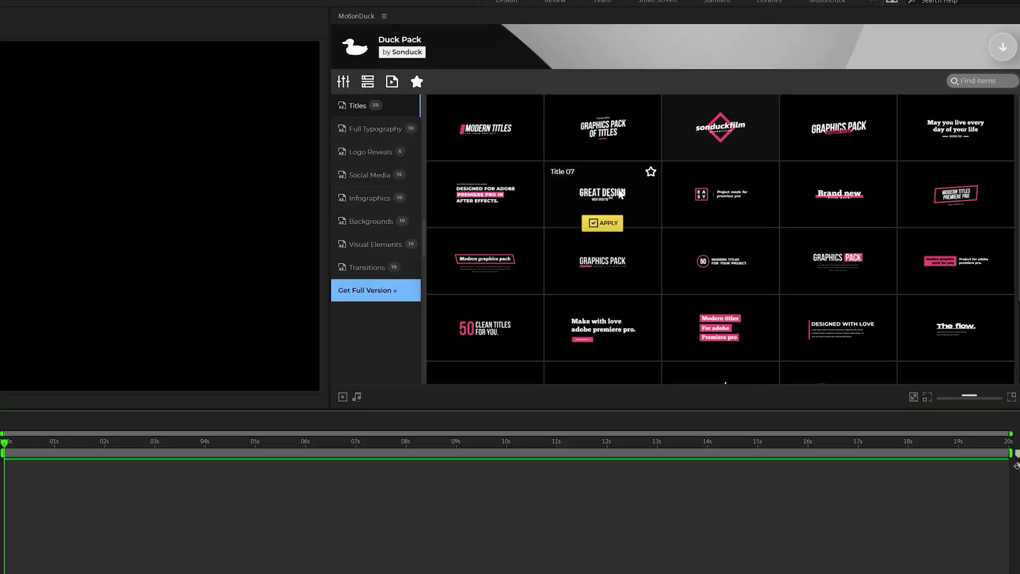
pyautogui.click(606, 222)
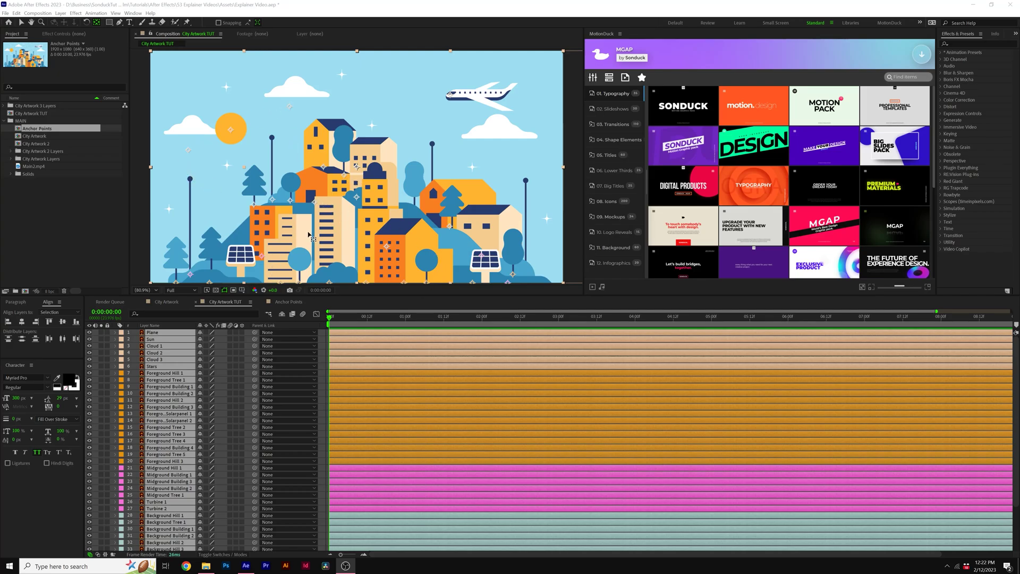
pyautogui.scroll(-3, 210, 413)
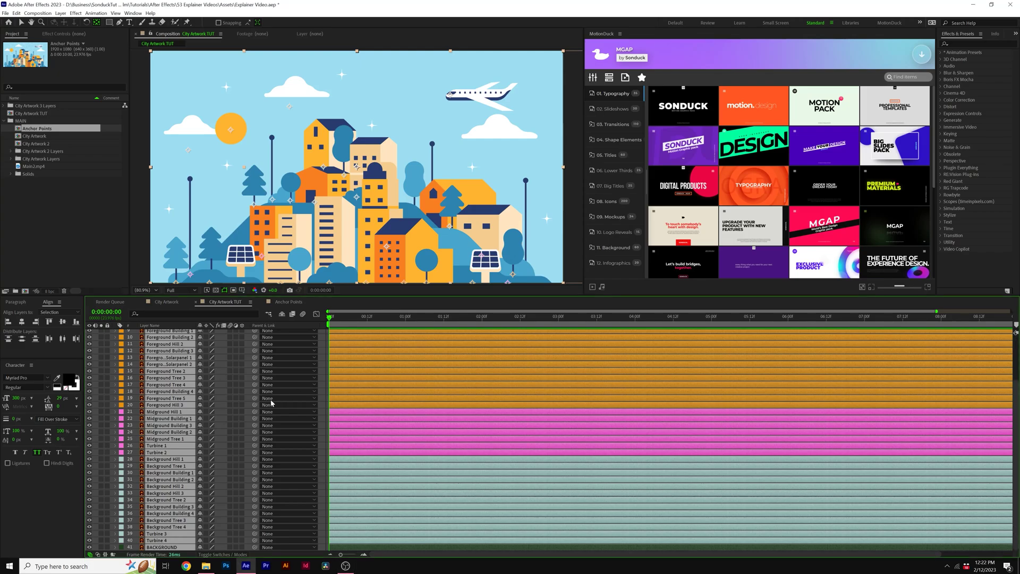
pyautogui.scroll(3, 199, 446)
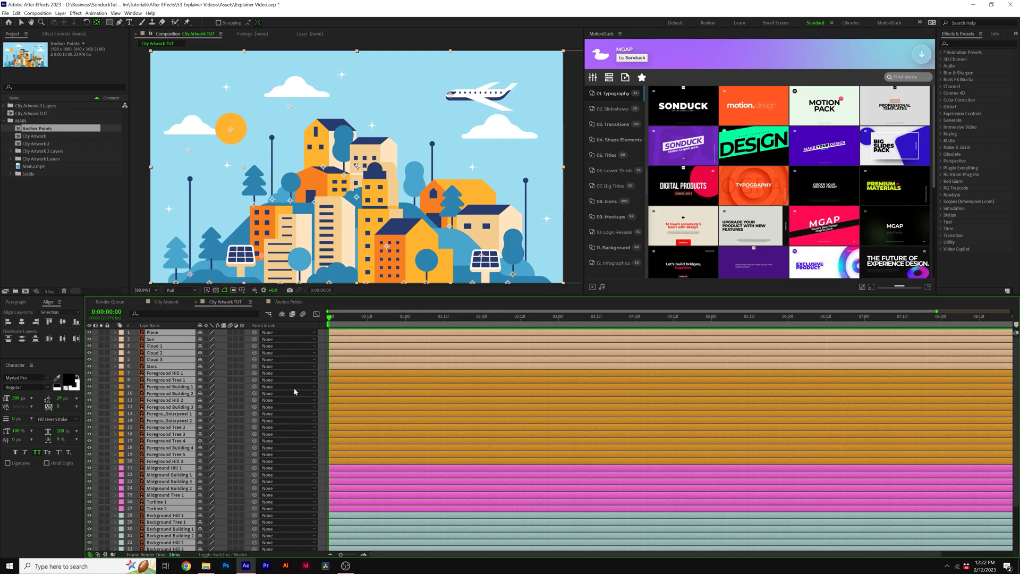
pyautogui.click(136, 250)
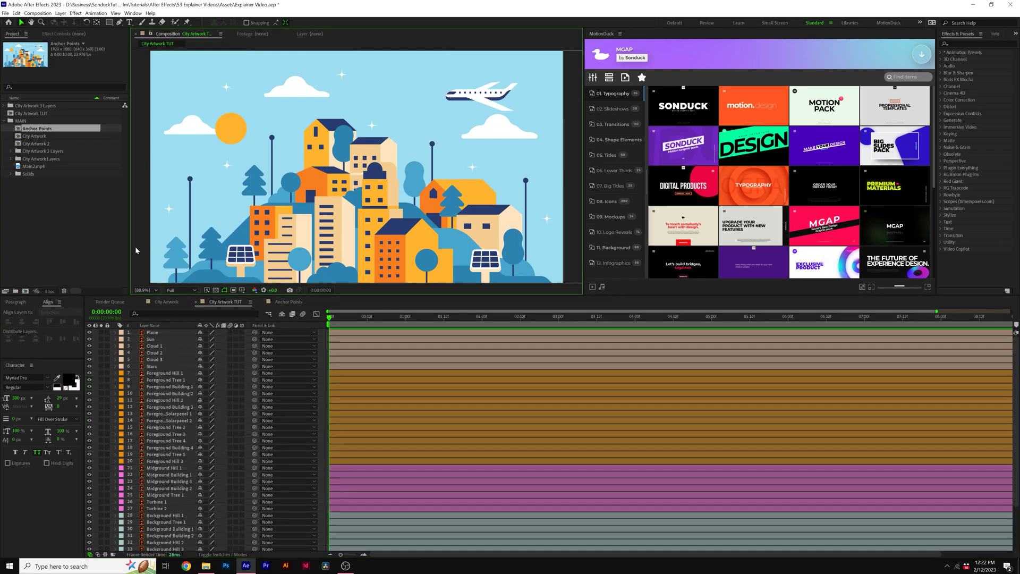
# - Keyframe Foreground Tree 1's Scale from 0% at the start up to full size
pyautogui.click(162, 373)
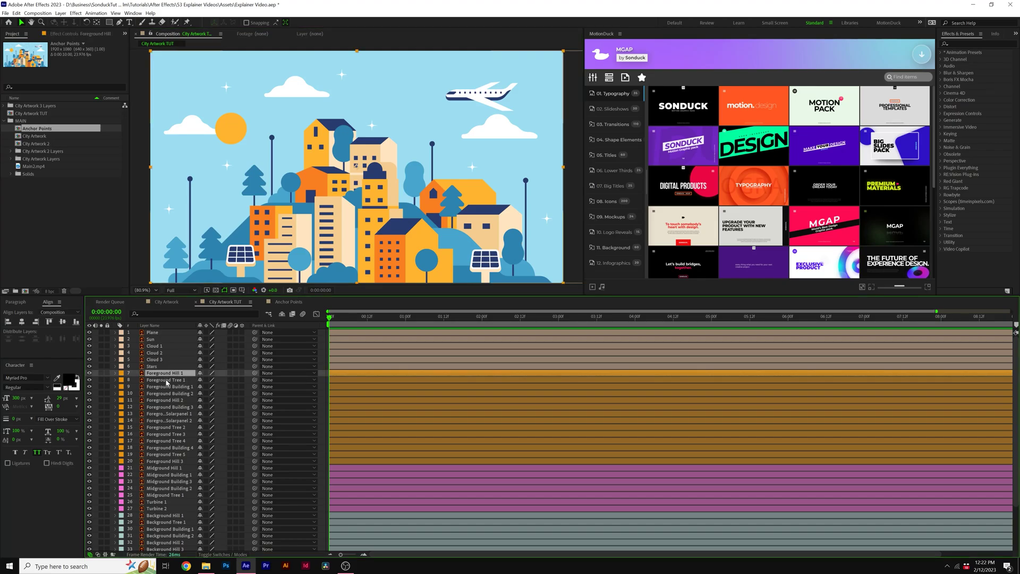
pyautogui.click(158, 380)
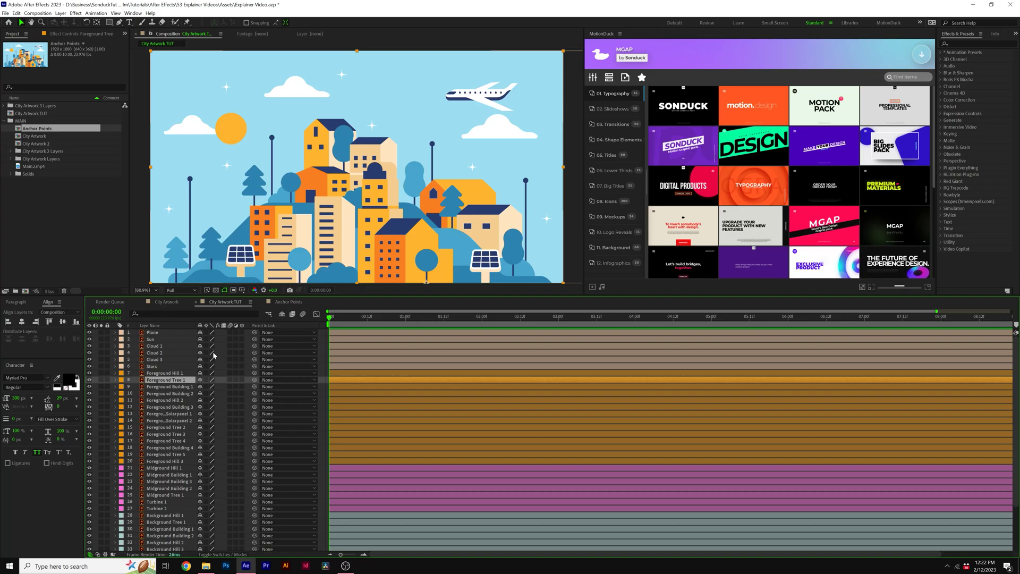
pyautogui.press('s')
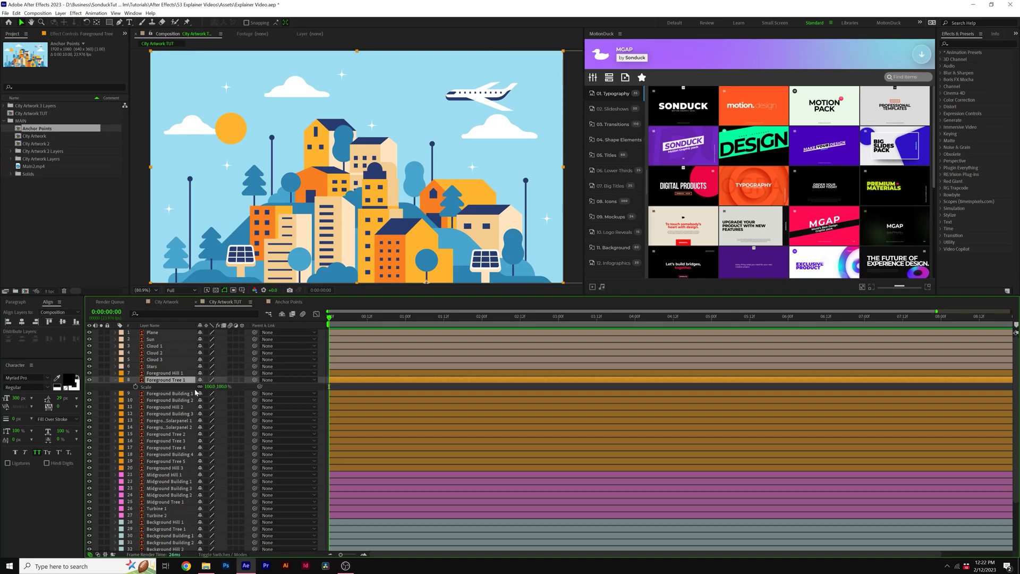
pyautogui.click(135, 386)
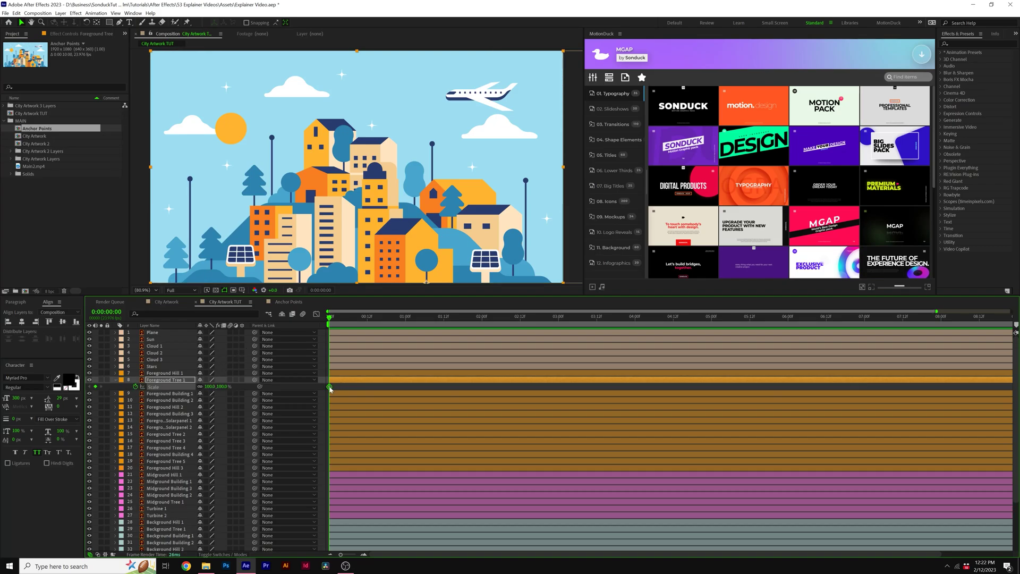
pyautogui.moveTo(348, 388); pyautogui.dragTo(312, 397)
pyautogui.click(210, 387)
pyautogui.write('0')
pyautogui.press('Return')
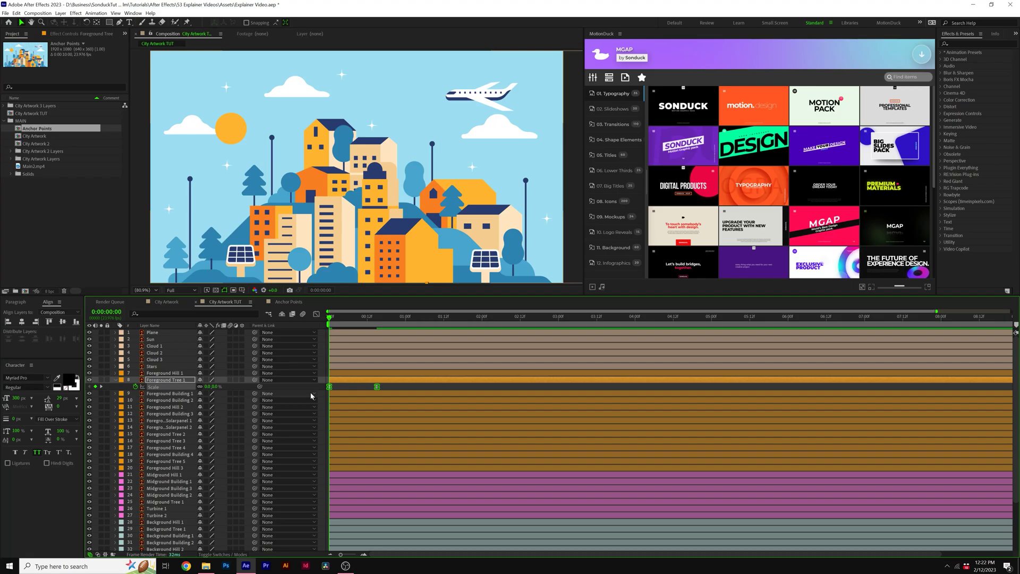
# - Ease both Scale keyframes in the Graph Editor and preview the tree's pop-in
pyautogui.click(317, 314)
pyautogui.moveTo(421, 472); pyautogui.dragTo(369, 521)
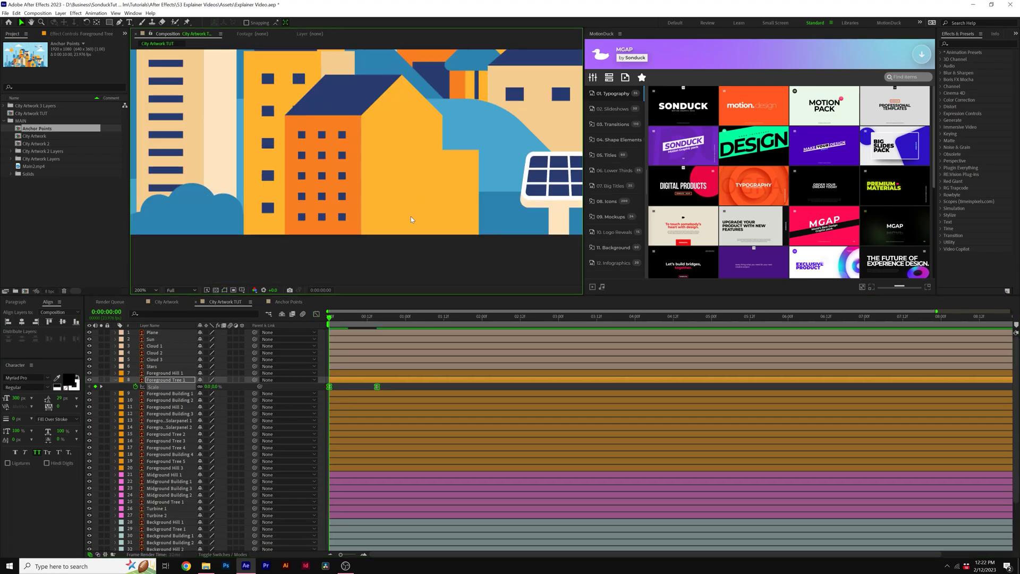
pyautogui.press('space')
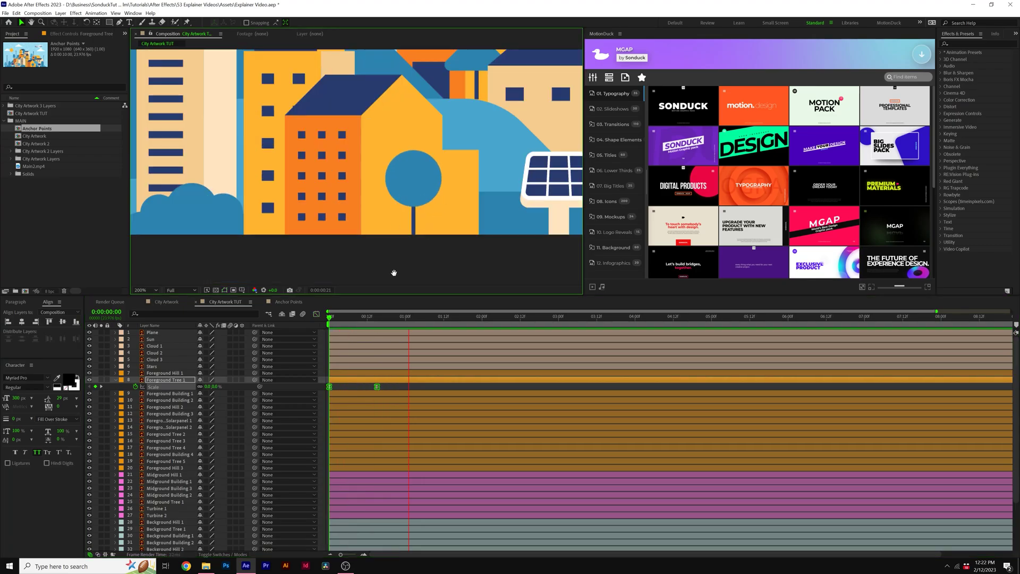
# - Select Foreground Tree 2–4 plus the midground and background tree layers for the pop-in
pyautogui.press('space')
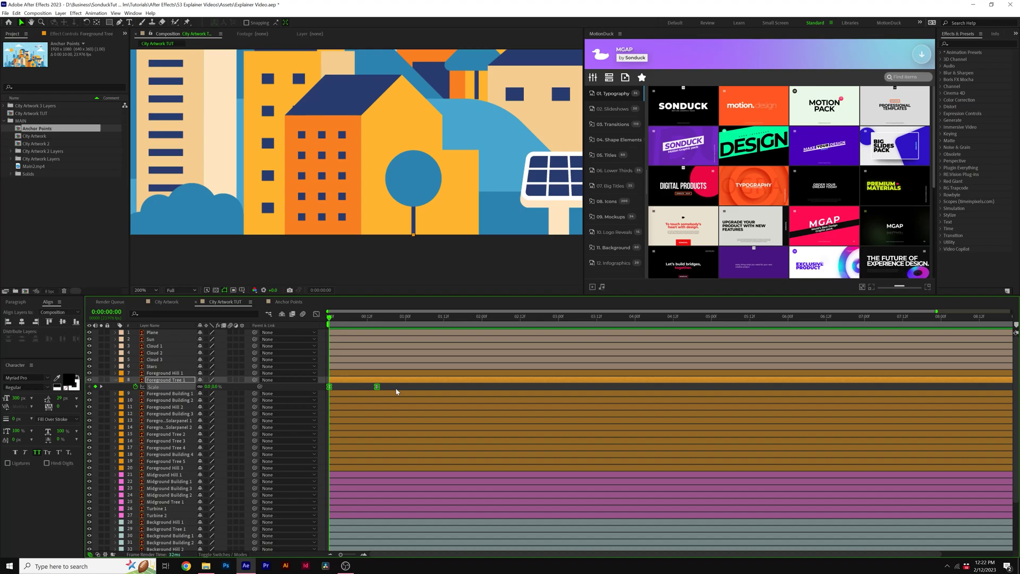
pyautogui.click(115, 380)
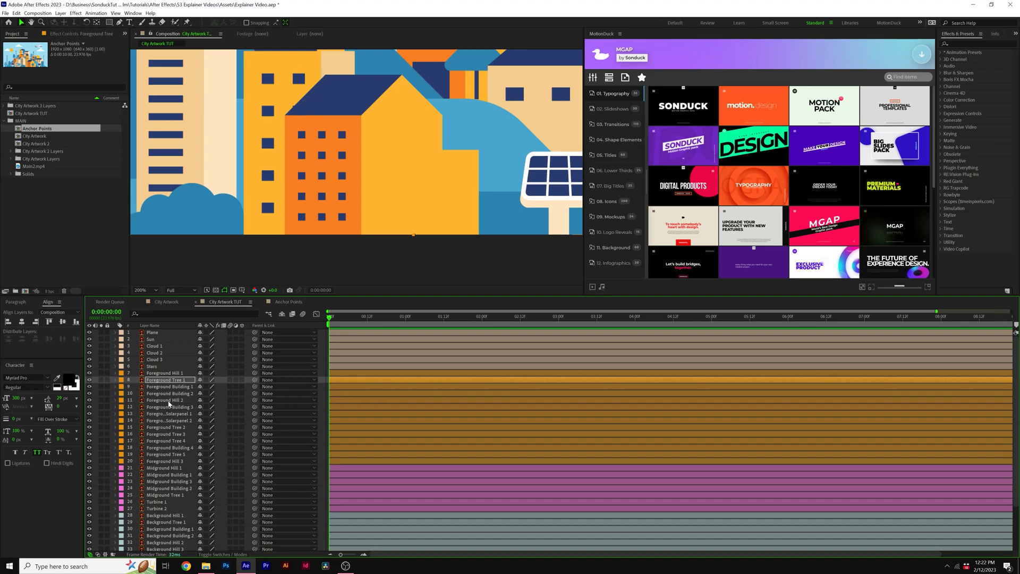
pyautogui.click(174, 428)
pyautogui.keyDown('shift'); pyautogui.click(170, 434); pyautogui.keyUp('shift')
pyautogui.keyDown('shift'); pyautogui.click(169, 441); pyautogui.keyUp('shift')
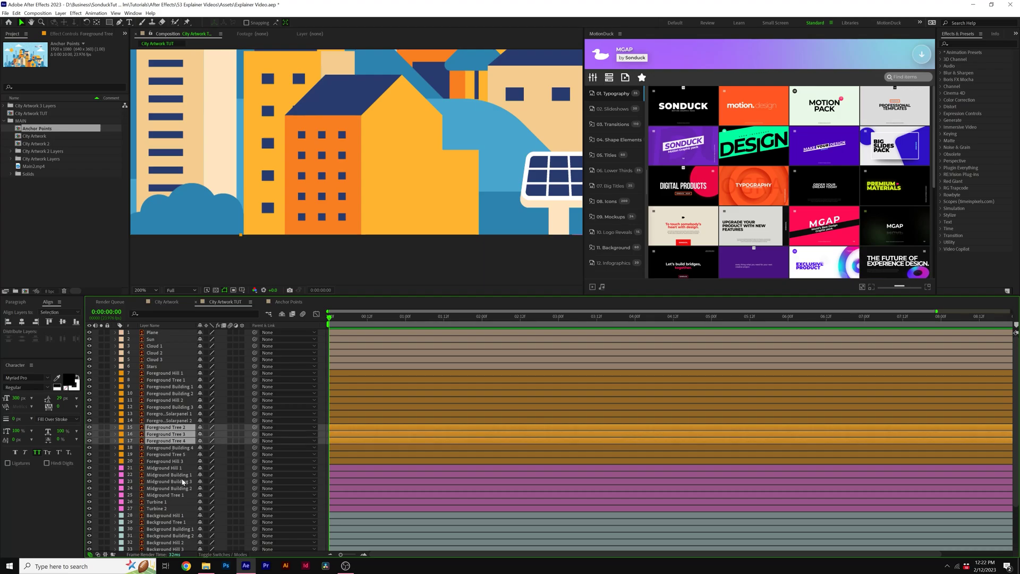
pyautogui.keyDown('ctrl'); pyautogui.click(164, 494); pyautogui.keyUp('ctrl')
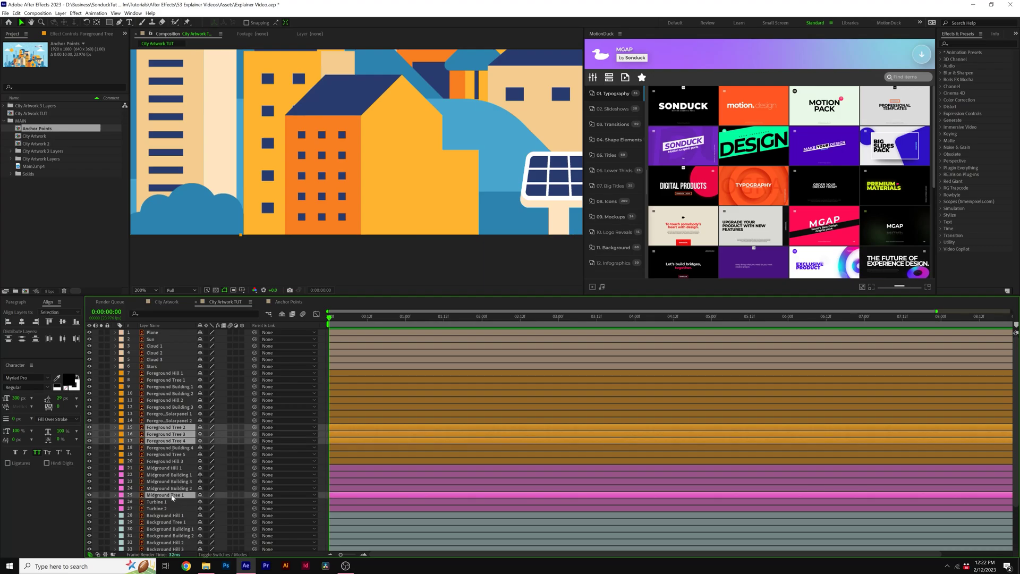
pyautogui.scroll(-3, 172, 494)
pyautogui.keyDown('ctrl'); pyautogui.click(165, 465); pyautogui.keyUp('ctrl')
pyautogui.keyDown('ctrl'); pyautogui.click(164, 499); pyautogui.keyUp('ctrl')
pyautogui.keyDown('ctrl'); pyautogui.click(164, 526); pyautogui.keyUp('ctrl')
pyautogui.keyDown('ctrl'); pyautogui.click(166, 520); pyautogui.keyUp('ctrl')
pyautogui.hotkey('ctrl', 'alt', 'Home')
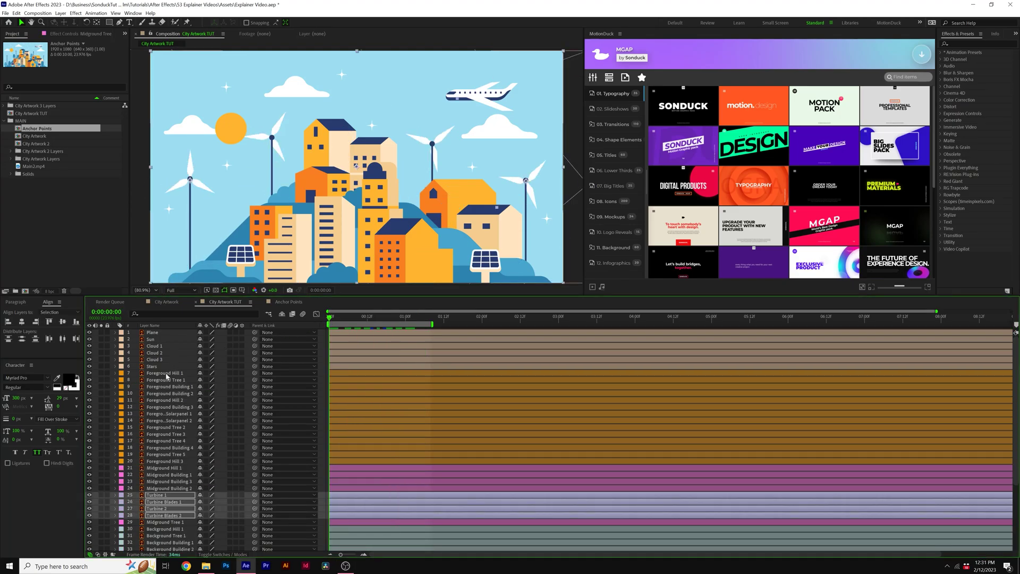
# - Keyframe Foreground Building 1's Scale: 0% at start, about 122% at frame 15, 100% near frame 22
pyautogui.click(171, 387)
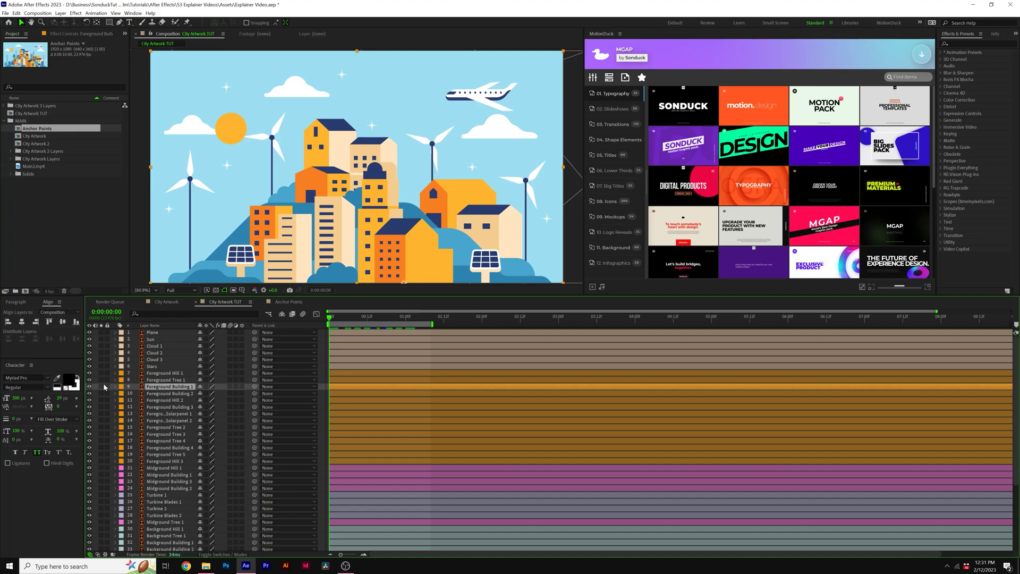
pyautogui.click(89, 386)
pyautogui.click(88, 387)
pyautogui.press('s')
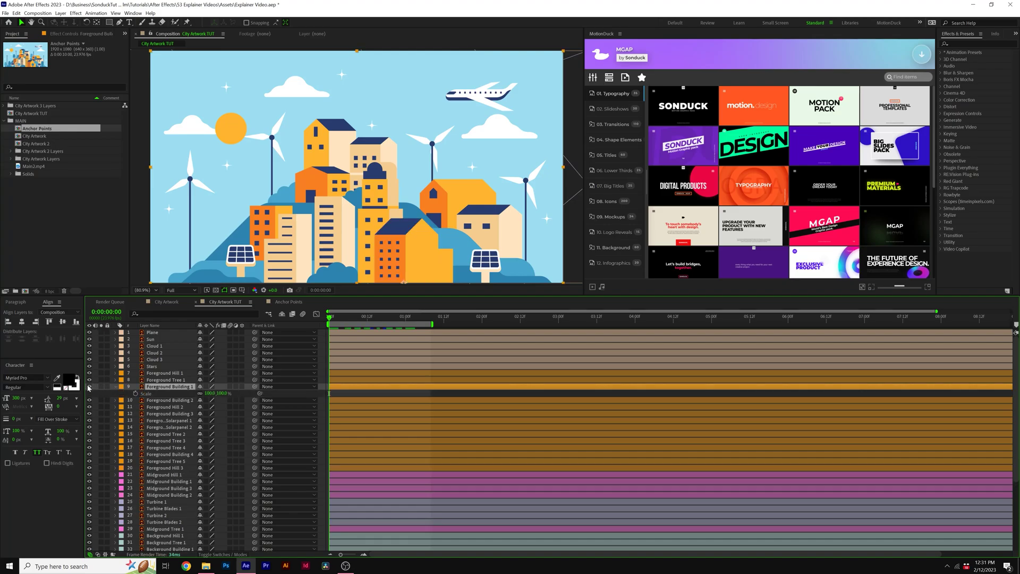
pyautogui.click(135, 393)
pyautogui.moveTo(329, 393); pyautogui.dragTo(389, 394)
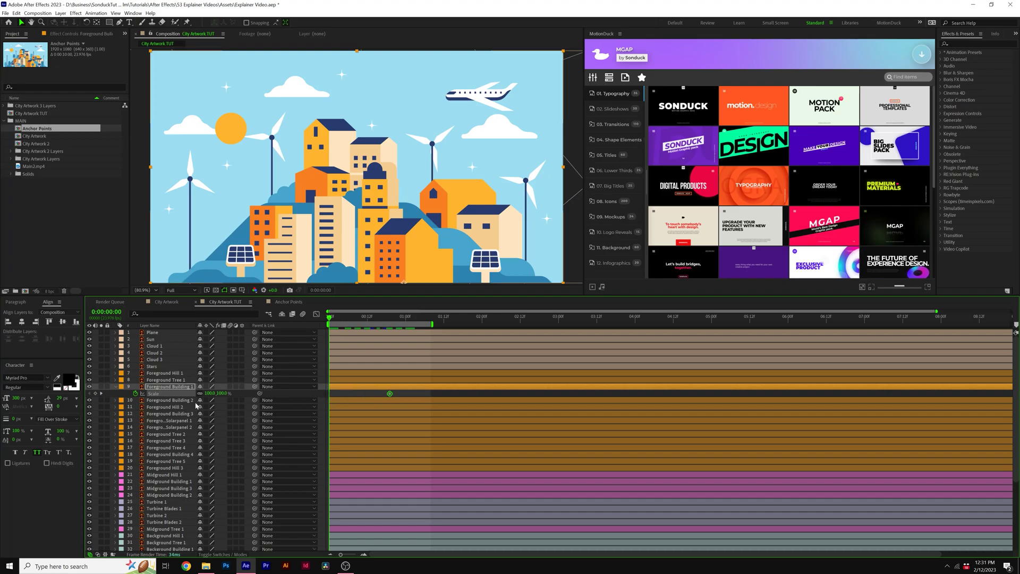
pyautogui.click(348, 396)
pyautogui.moveTo(329, 325); pyautogui.dragTo(376, 320)
pyautogui.click(389, 393)
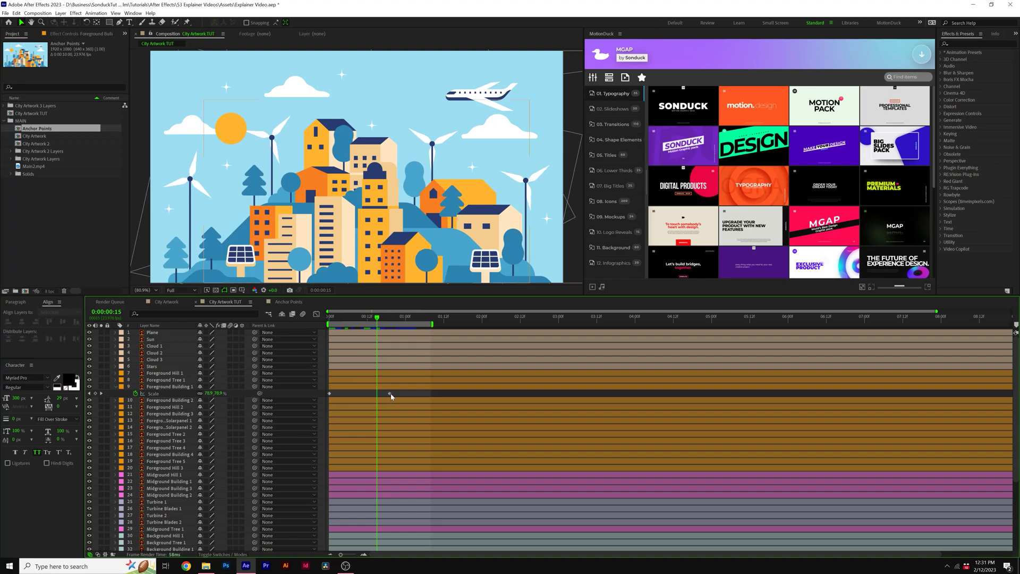
pyautogui.moveTo(211, 397); pyautogui.dragTo(226, 394)
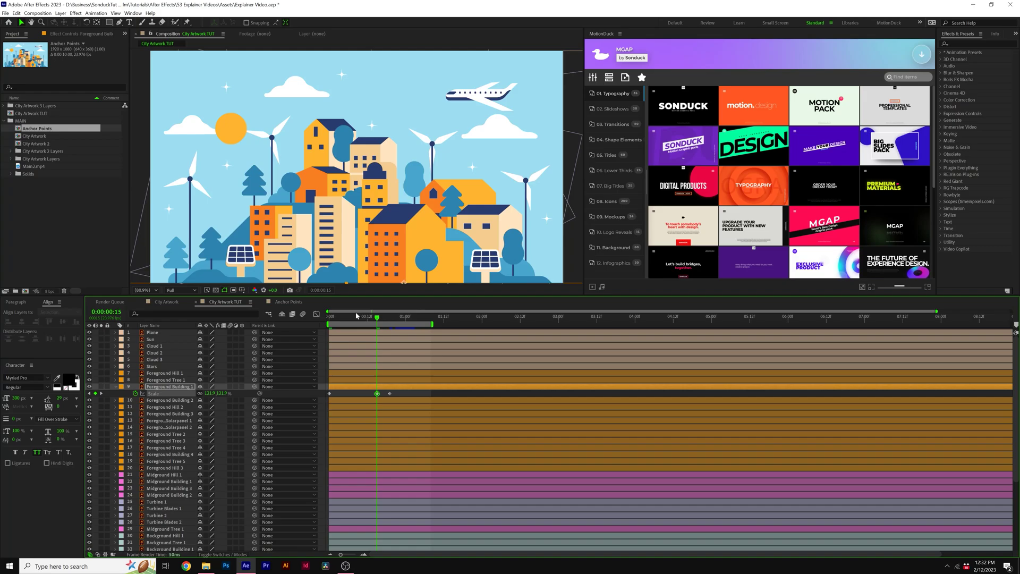
# - Preview the pop, then take its three Scale keyframes to Foreground Buildings 2–4
pyautogui.moveTo(356, 318); pyautogui.dragTo(393, 321)
pyautogui.moveTo(400, 397); pyautogui.dragTo(318, 398)
pyautogui.scroll(3, 425, 257)
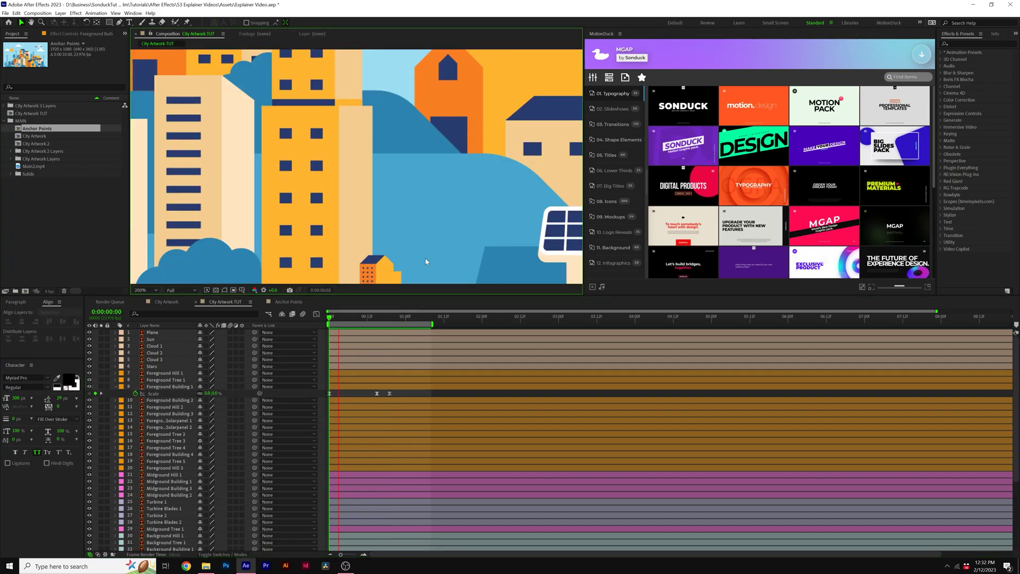
pyautogui.press('space')
pyautogui.press('space')
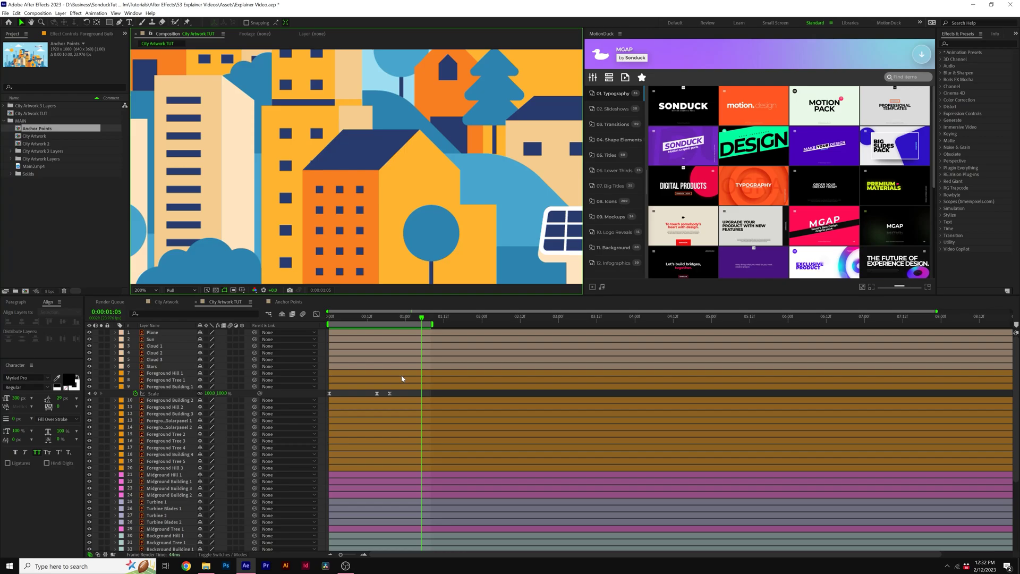
pyautogui.moveTo(393, 397); pyautogui.dragTo(314, 400)
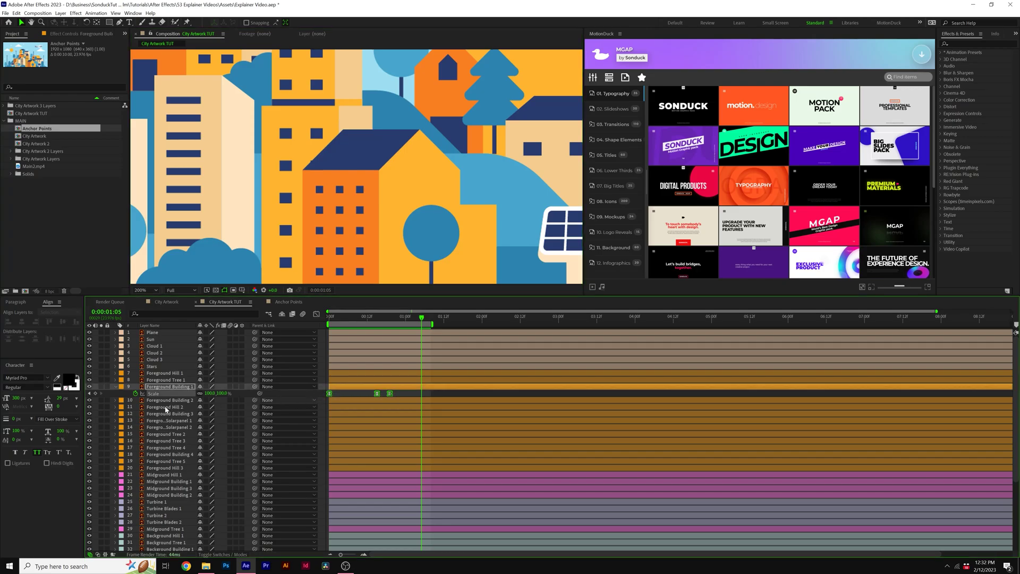
pyautogui.click(329, 317)
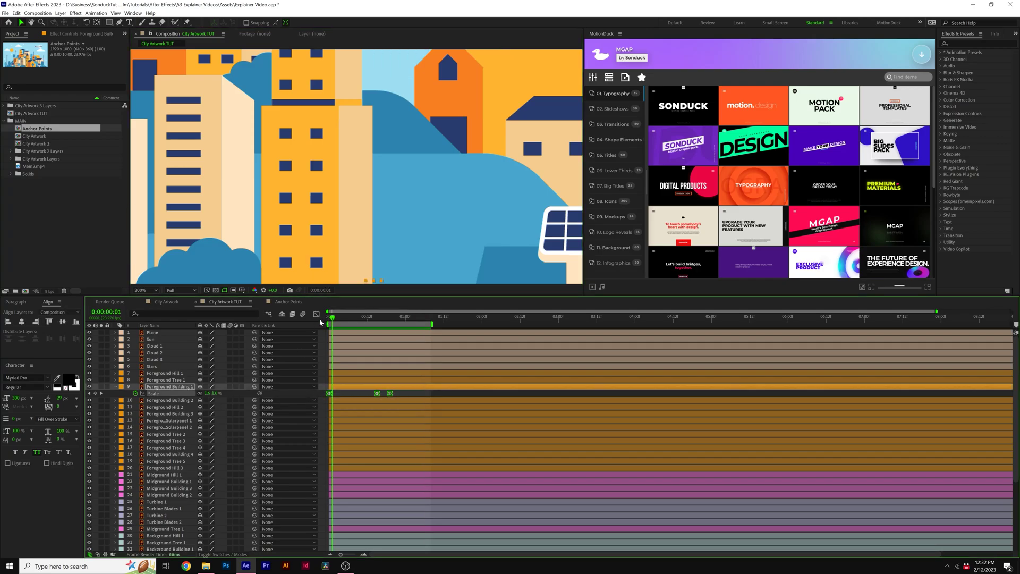
pyautogui.click(170, 401)
pyautogui.click(174, 414)
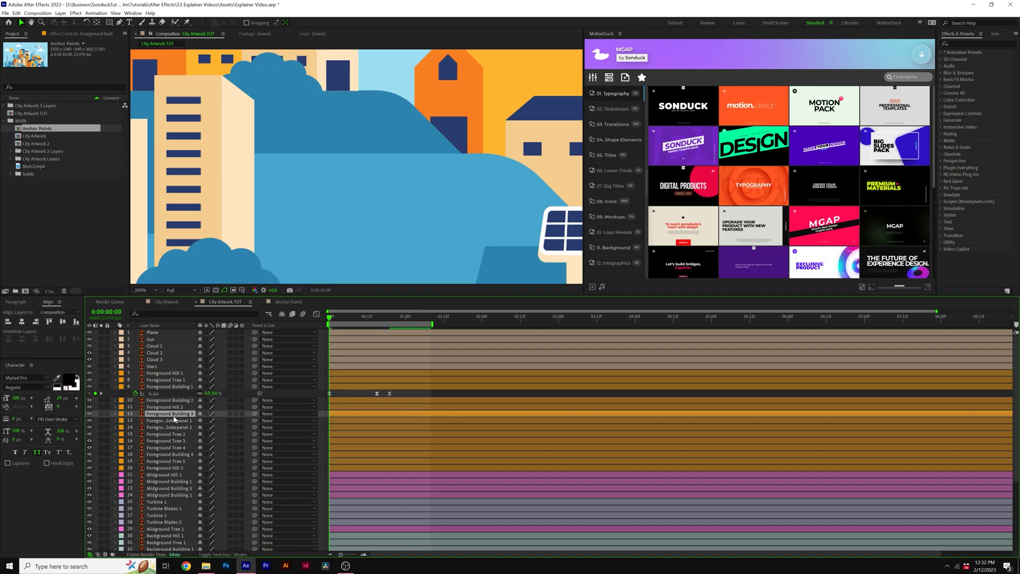
pyautogui.click(180, 455)
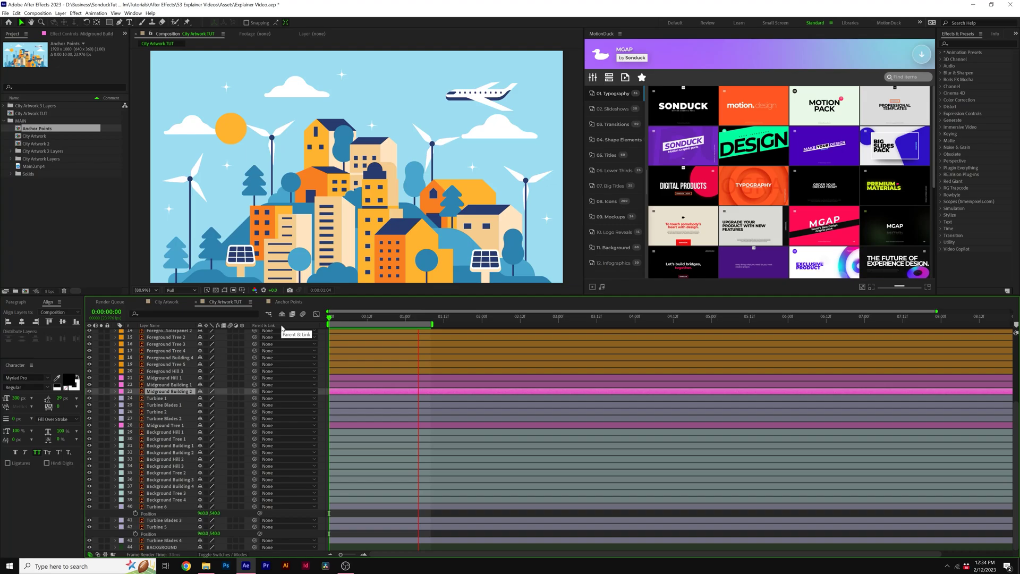
# - Keyframe the Plane's X position from 1395 at 0:00 to 465 at 0:05:01
pyautogui.press('space')
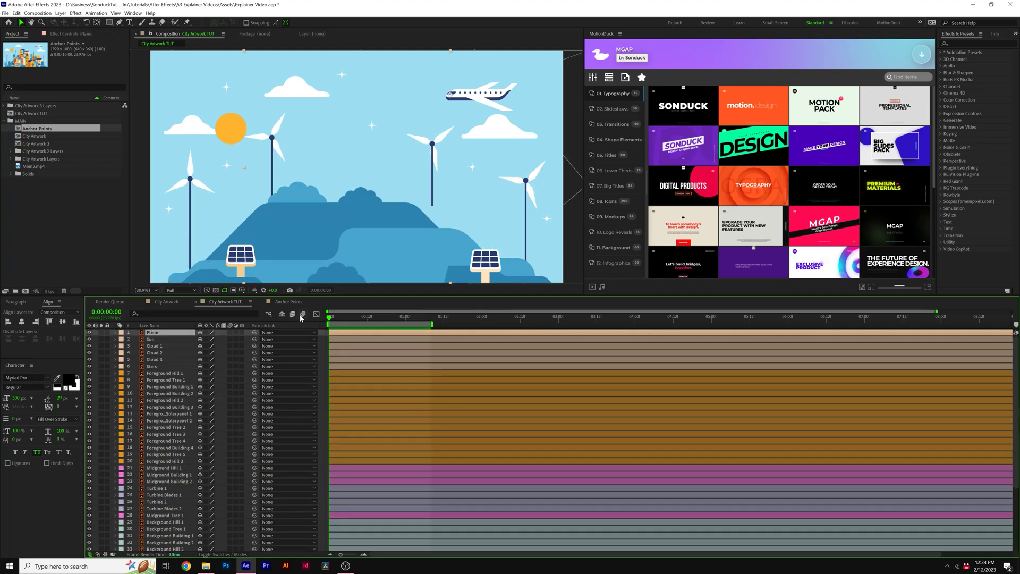
pyautogui.hotkey('alt', 'shift', 'p')
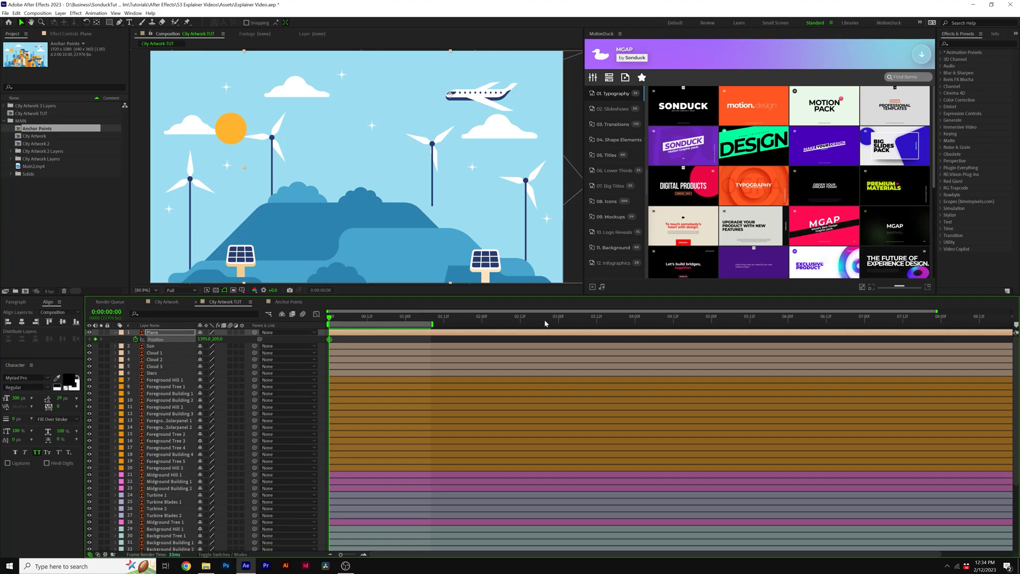
pyautogui.moveTo(602, 317); pyautogui.dragTo(714, 317)
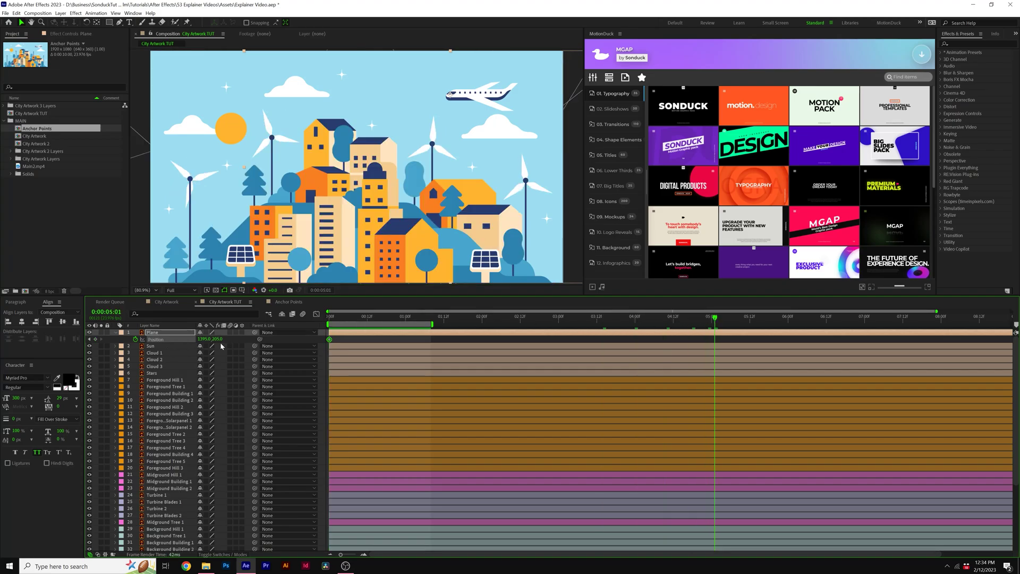
pyautogui.moveTo(204, 339); pyautogui.dragTo(160, 339)
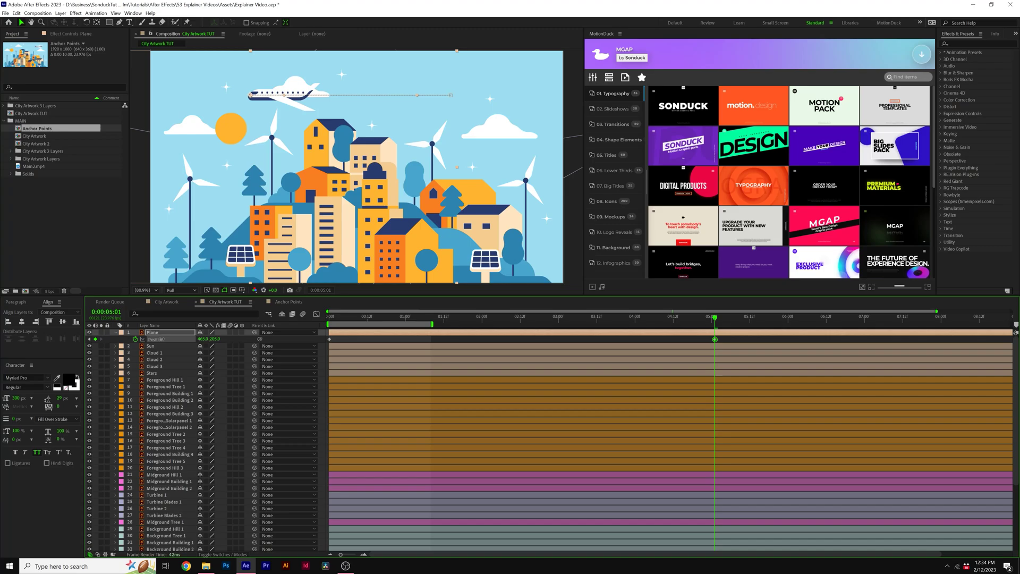
# - Keyframe Cloud 1–3 positions, shifting them 148 px right by 0:05:01
pyautogui.click(154, 352)
pyautogui.keyDown('shift'); pyautogui.click(154, 366); pyautogui.keyUp('shift')
pyautogui.press('p')
pyautogui.press('Home')
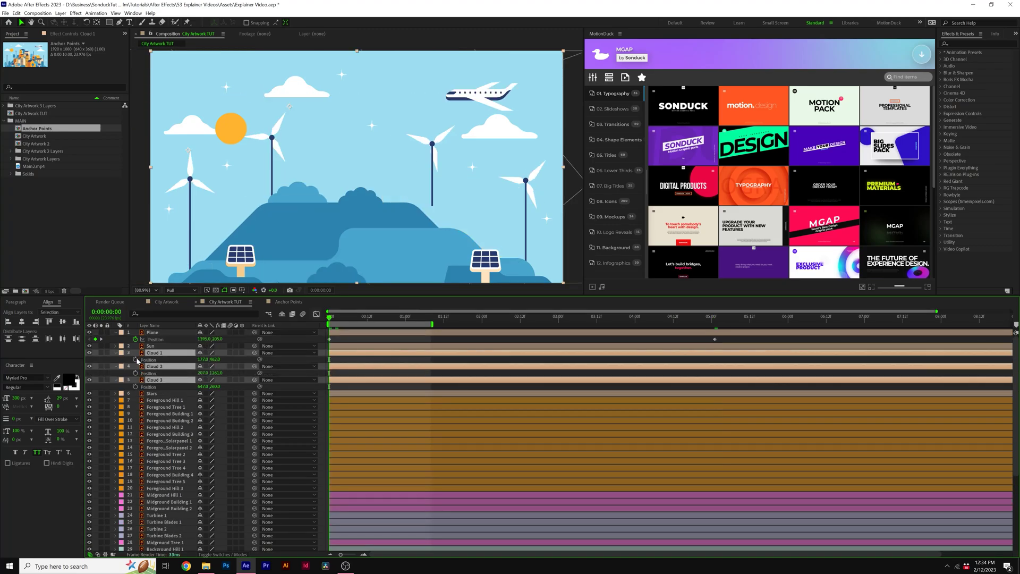
pyautogui.hotkey('alt', 'shift', 'p')
pyautogui.click(714, 322)
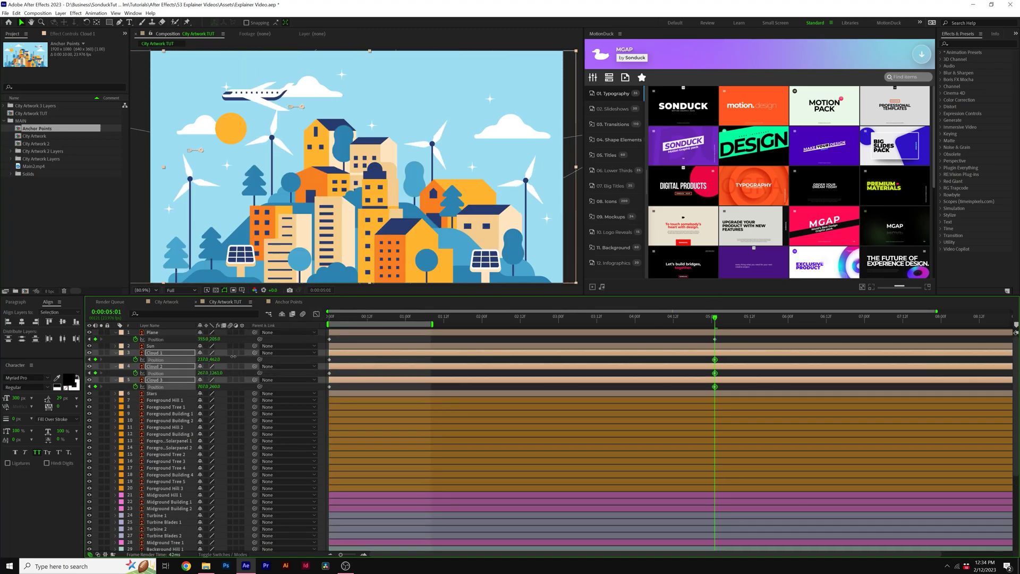
pyautogui.moveTo(202, 359); pyautogui.dragTo(218, 359)
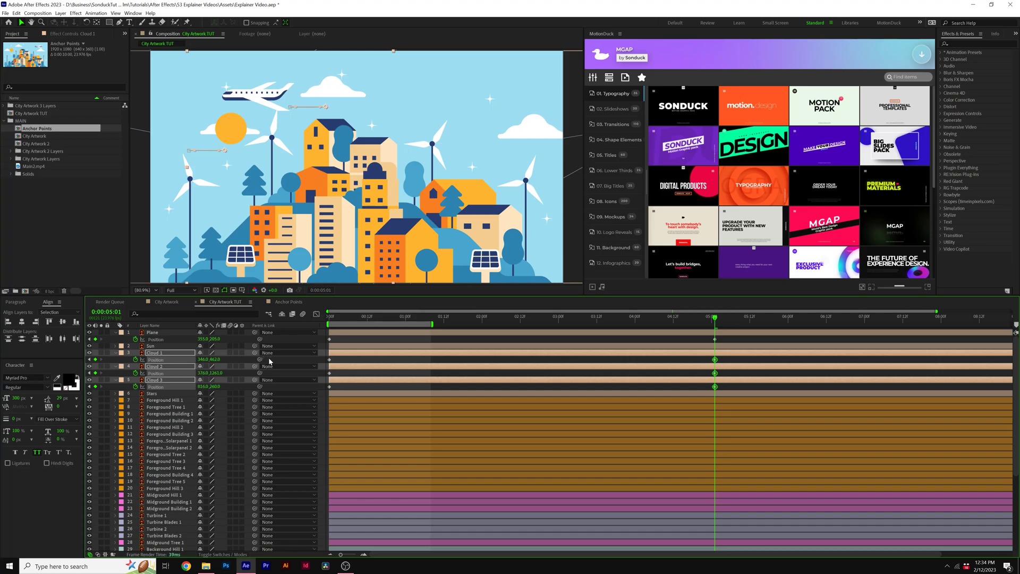
pyautogui.click(469, 341)
# - Apply Create Shapes from Vector Layer to the Stars layer
pyautogui.press('u')
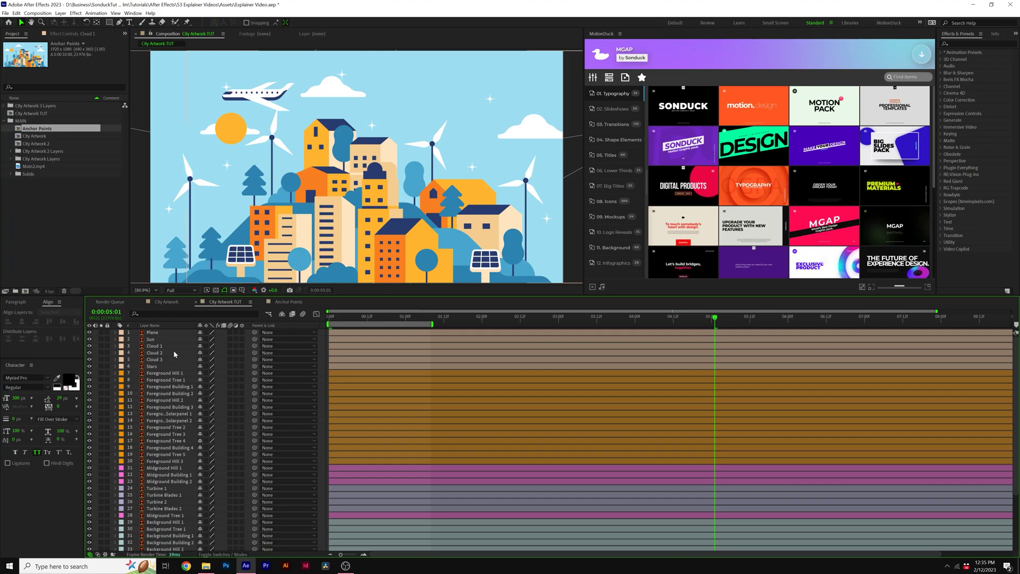
pyautogui.click(160, 366)
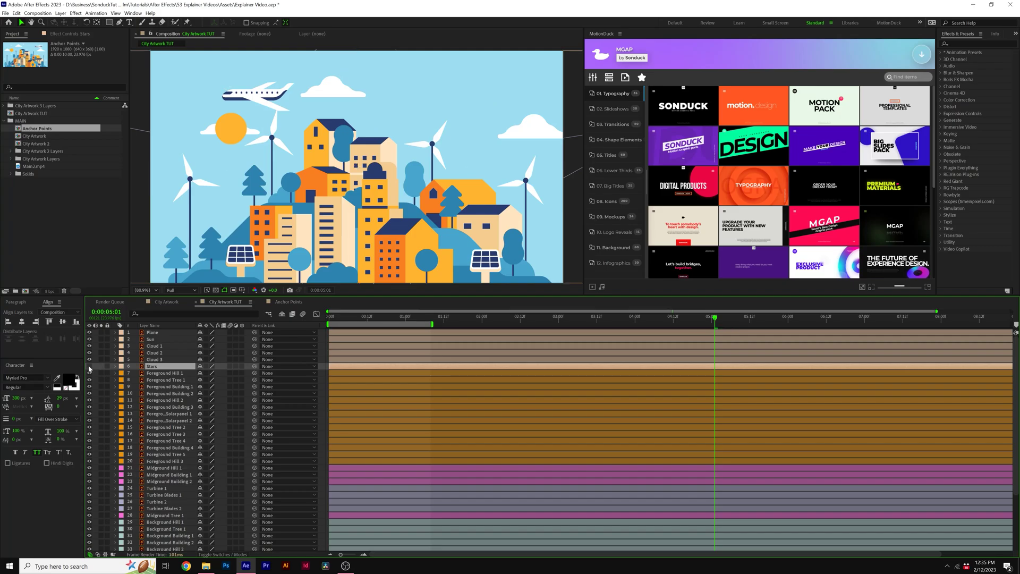
pyautogui.rightClick(157, 370)
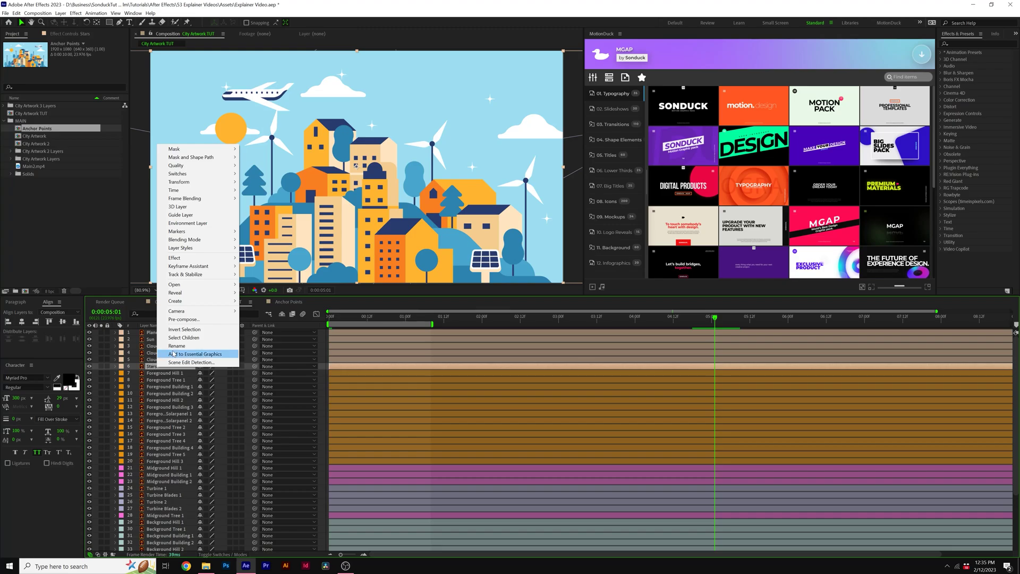
pyautogui.moveTo(180, 302)
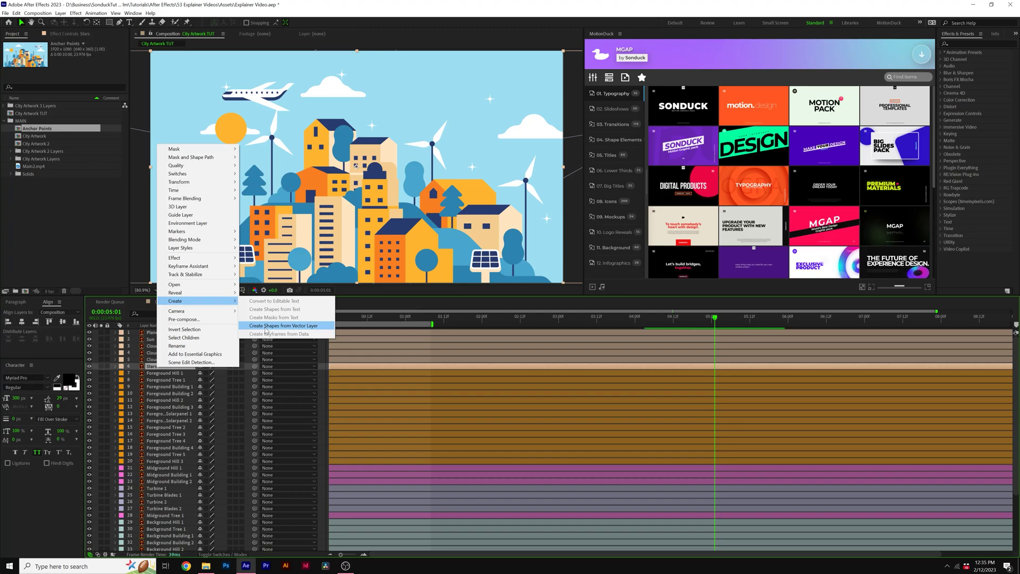
pyautogui.click(267, 326)
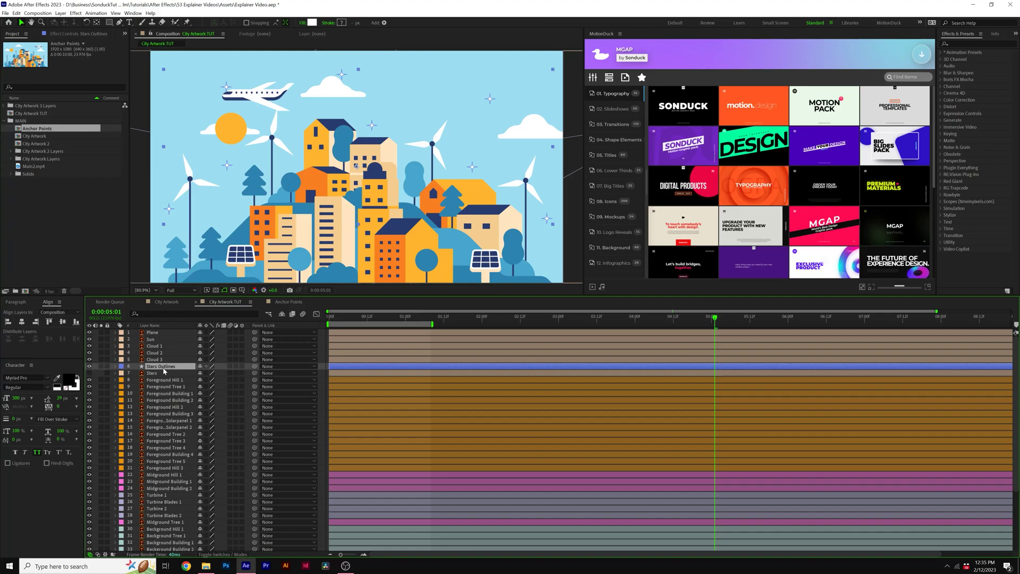
# - Give Group 1's Rotation in Stars Outlines the expression time*20
pyautogui.click(114, 367)
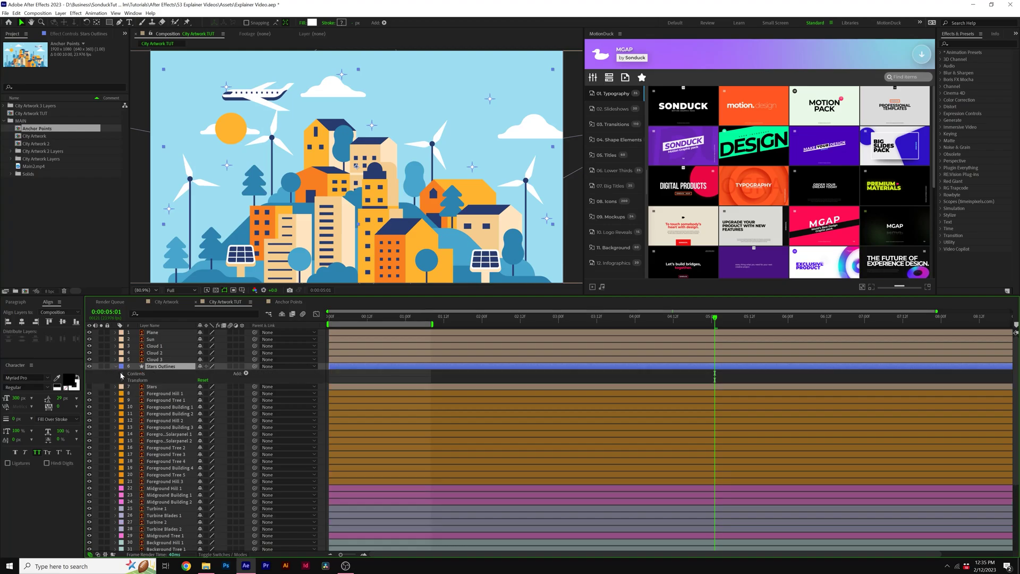
pyautogui.click(121, 374)
pyautogui.click(127, 380)
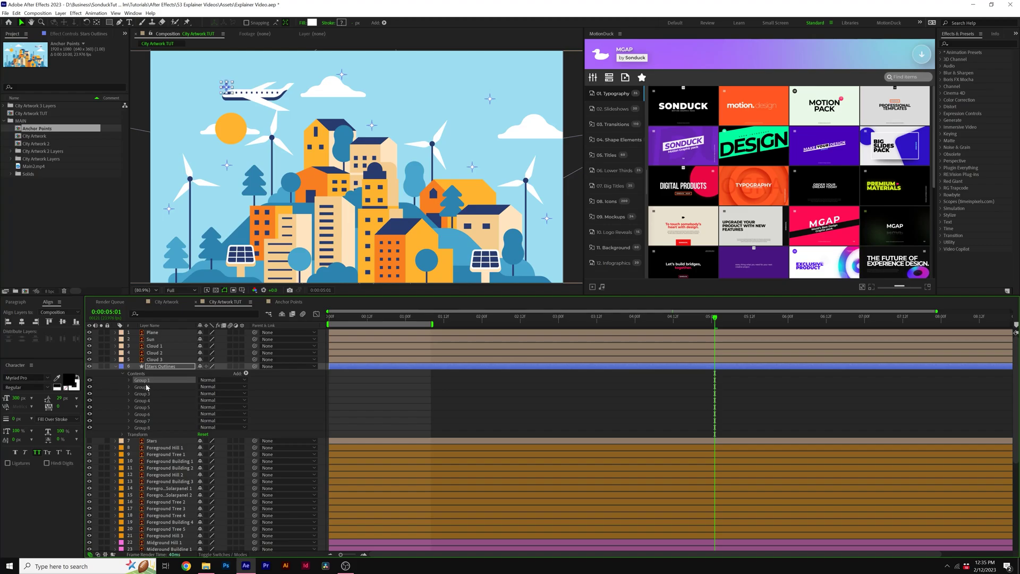
pyautogui.click(147, 387)
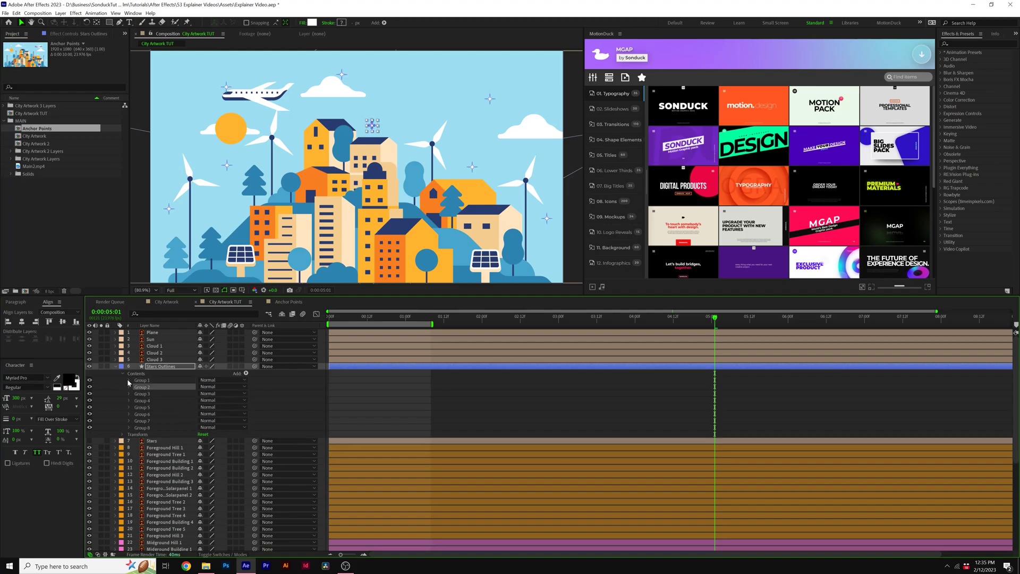
pyautogui.click(128, 380)
pyautogui.click(136, 401)
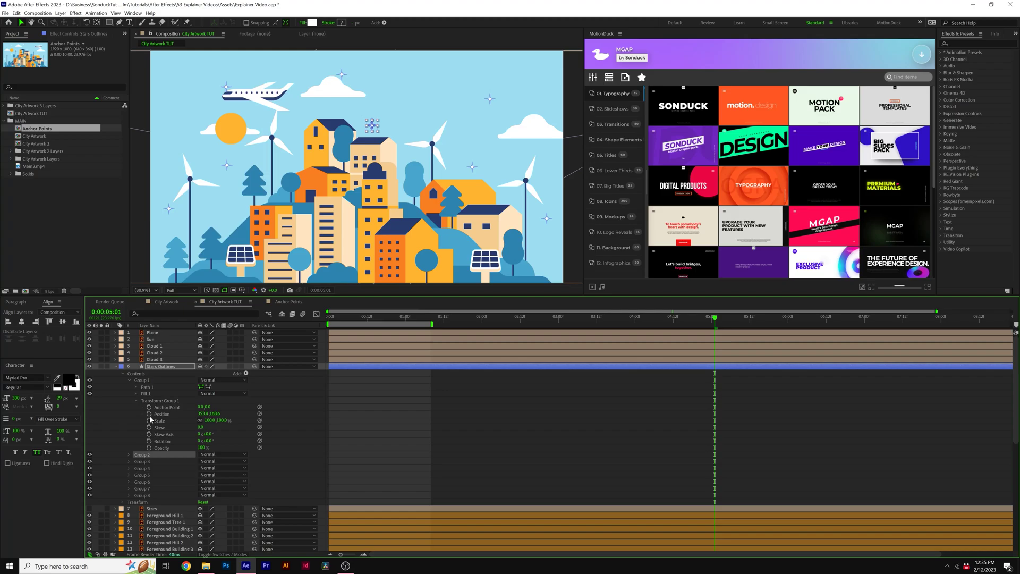
pyautogui.keyDown('alt'); pyautogui.click(149, 440); pyautogui.keyUp('alt')
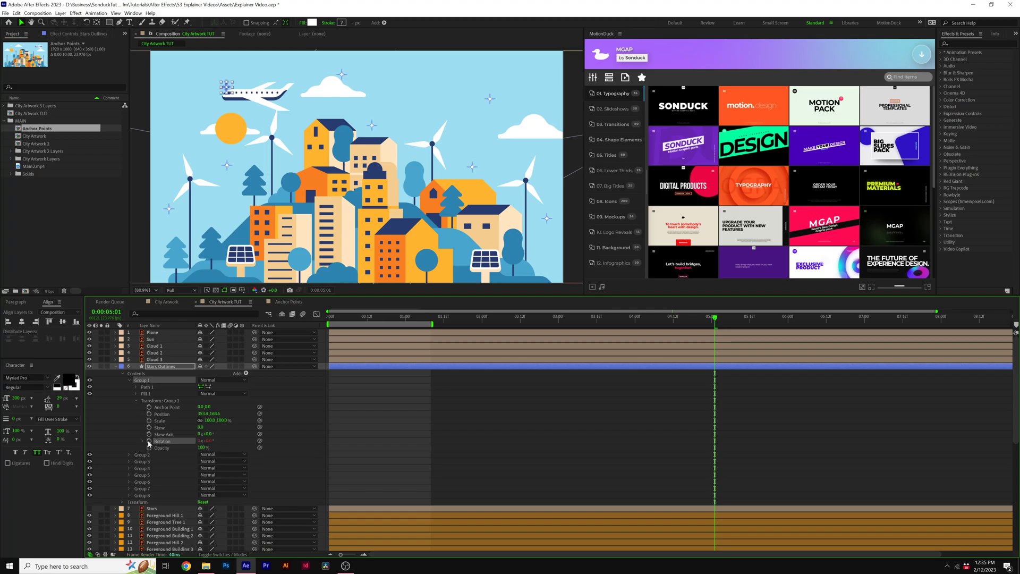
pyautogui.write('time*20')
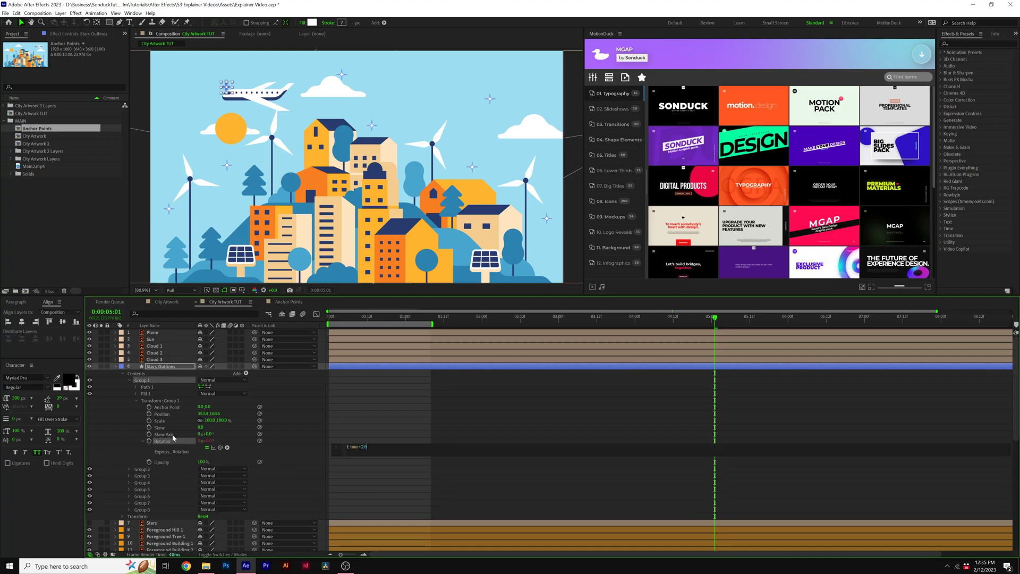
pyautogui.click(368, 421)
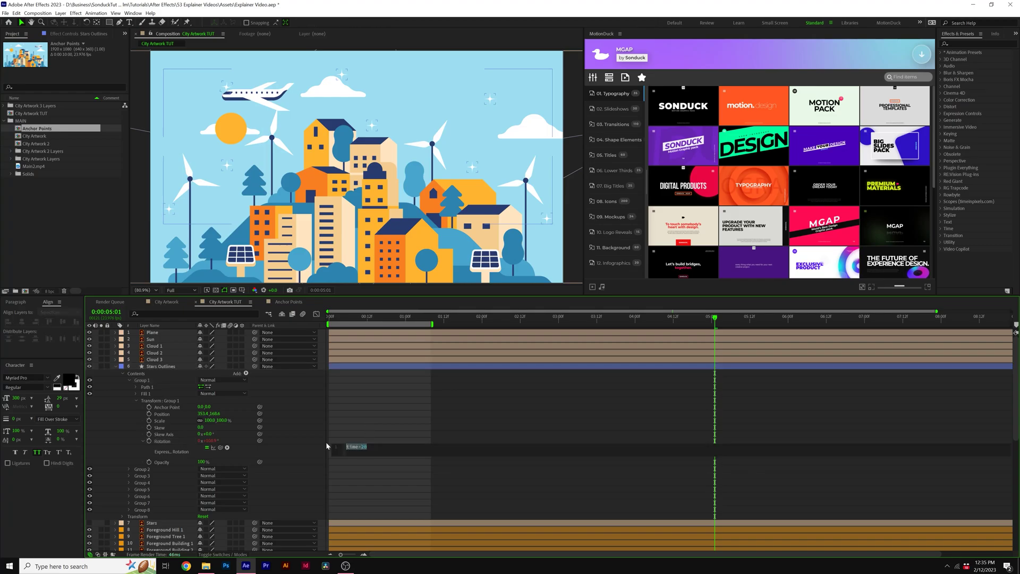
# - Start a Rotation expression on Group 2's transform in Stars Outlines
pyautogui.click(129, 381)
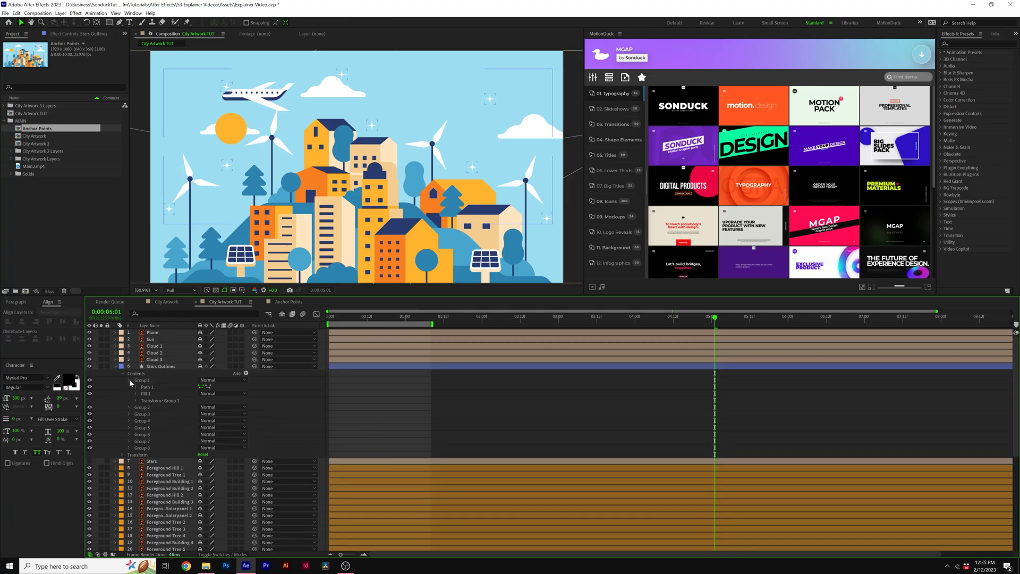
pyautogui.click(130, 387)
pyautogui.click(136, 408)
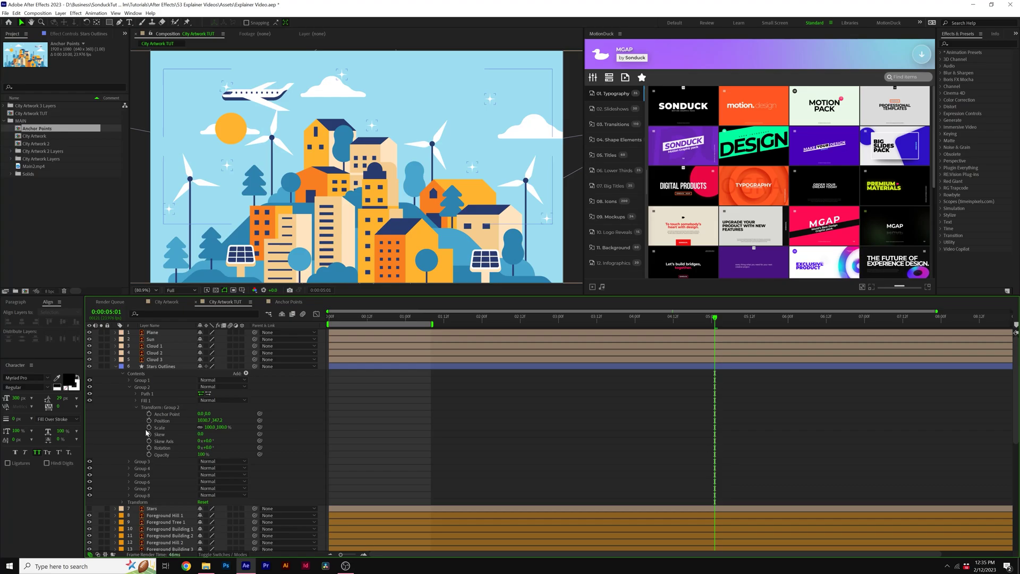
pyautogui.keyDown('alt'); pyautogui.click(149, 448); pyautogui.keyUp('alt')
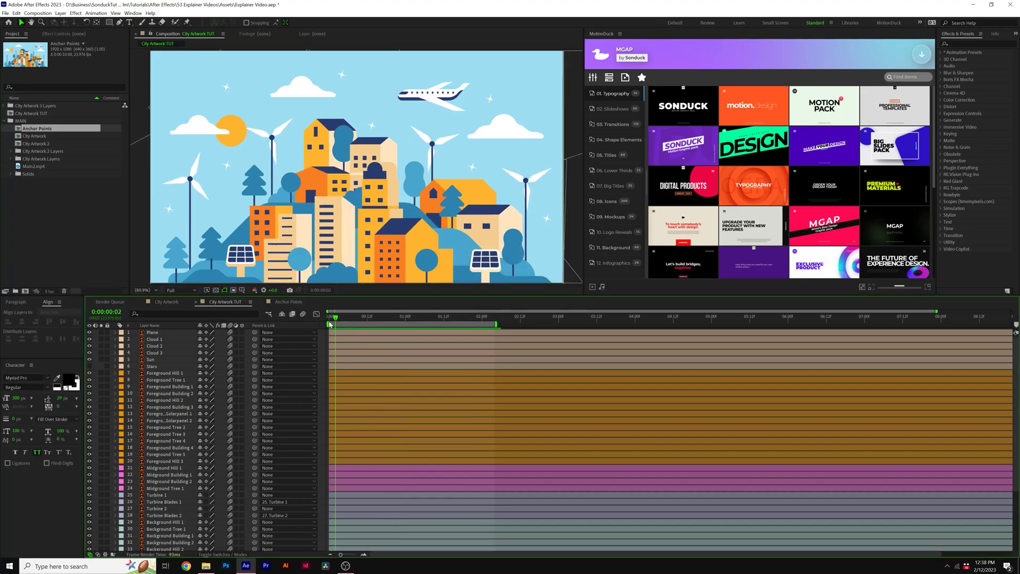
# - Delay the four midground layers so they start a few frames later
pyautogui.click(327, 323)
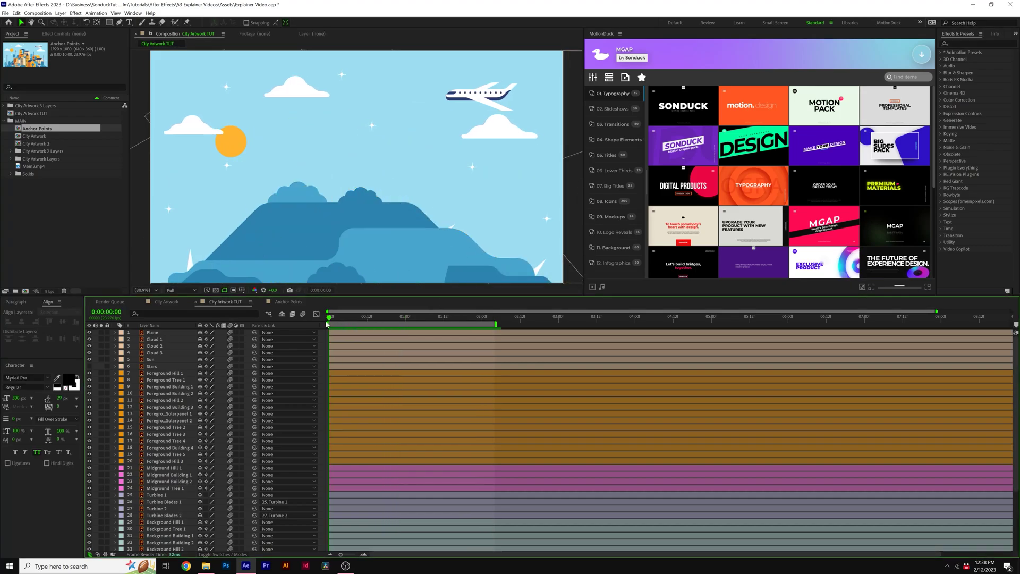
pyautogui.moveTo(333, 324); pyautogui.dragTo(357, 324)
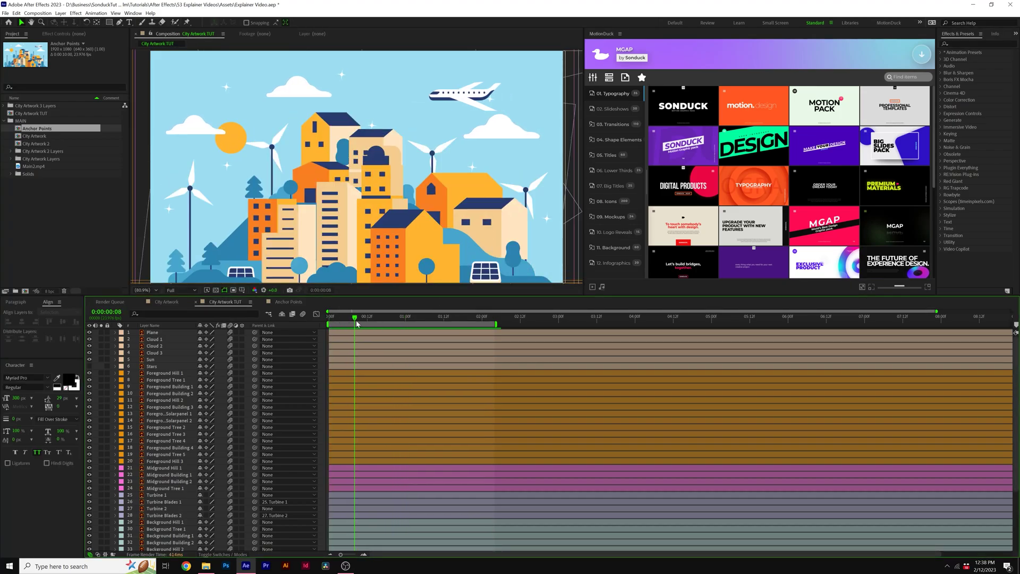
pyautogui.click(165, 468)
pyautogui.keyDown('shift'); pyautogui.click(165, 488); pyautogui.keyUp('shift')
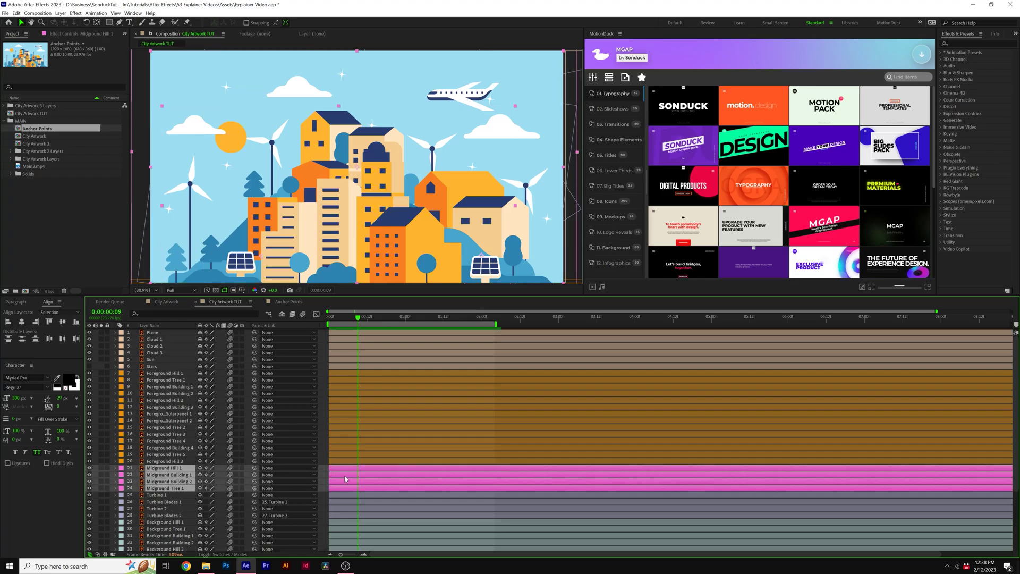
pyautogui.moveTo(364, 472); pyautogui.dragTo(413, 474)
# - Shift the background layers further right, starting after the midground ones
pyautogui.click(334, 520)
pyautogui.scroll(-4, 334, 519)
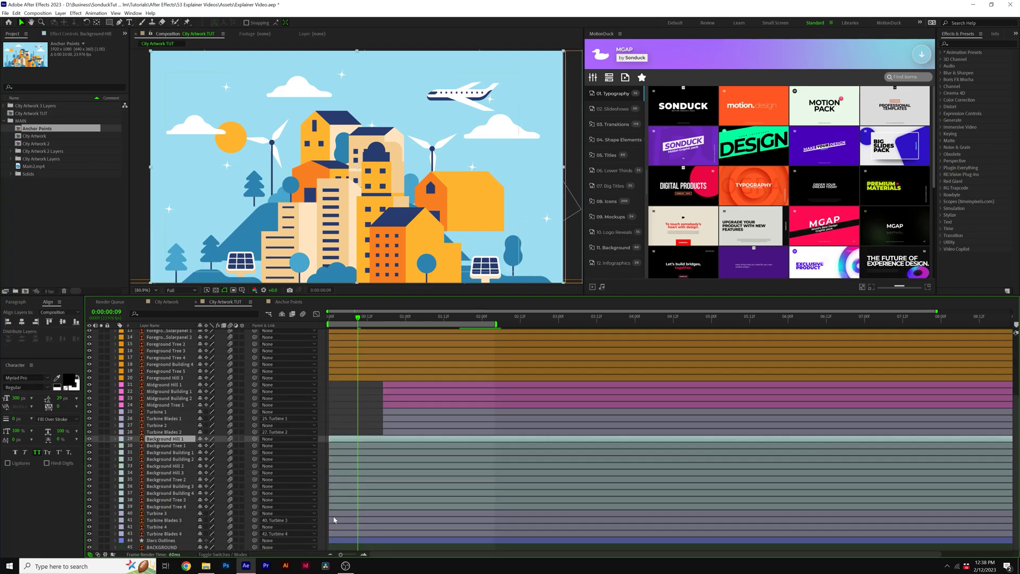
pyautogui.keyDown('shift'); pyautogui.click(334, 534); pyautogui.keyUp('shift')
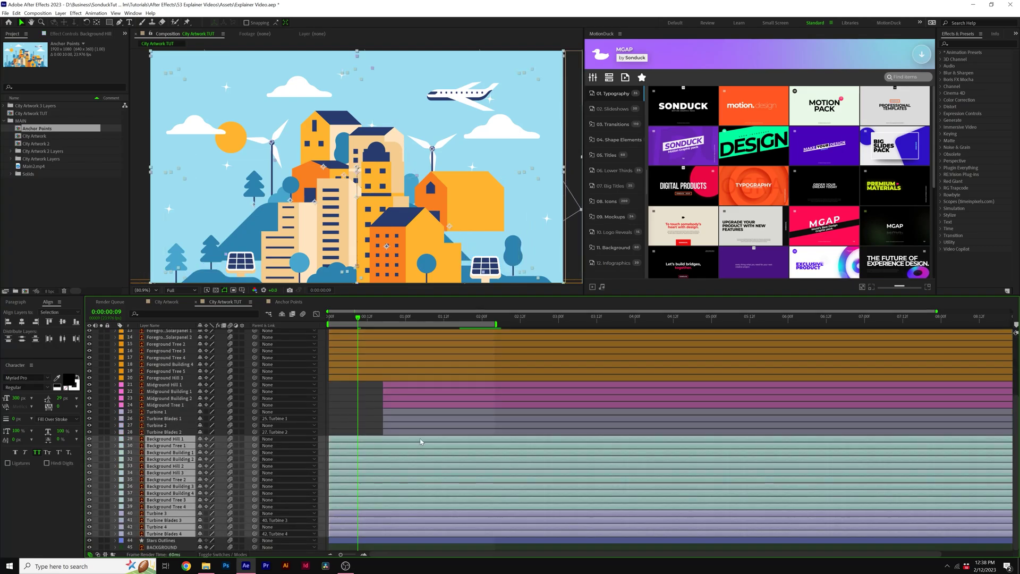
pyautogui.moveTo(420, 441); pyautogui.dragTo(468, 437)
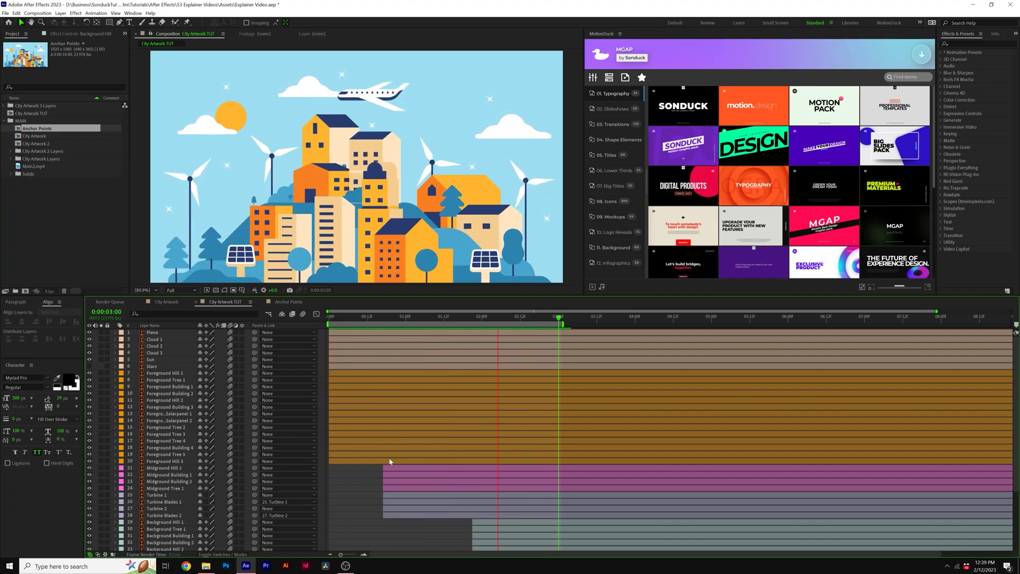
# - Add a new Null 2 layer at the start and parent every other layer to it
pyautogui.press('Home')
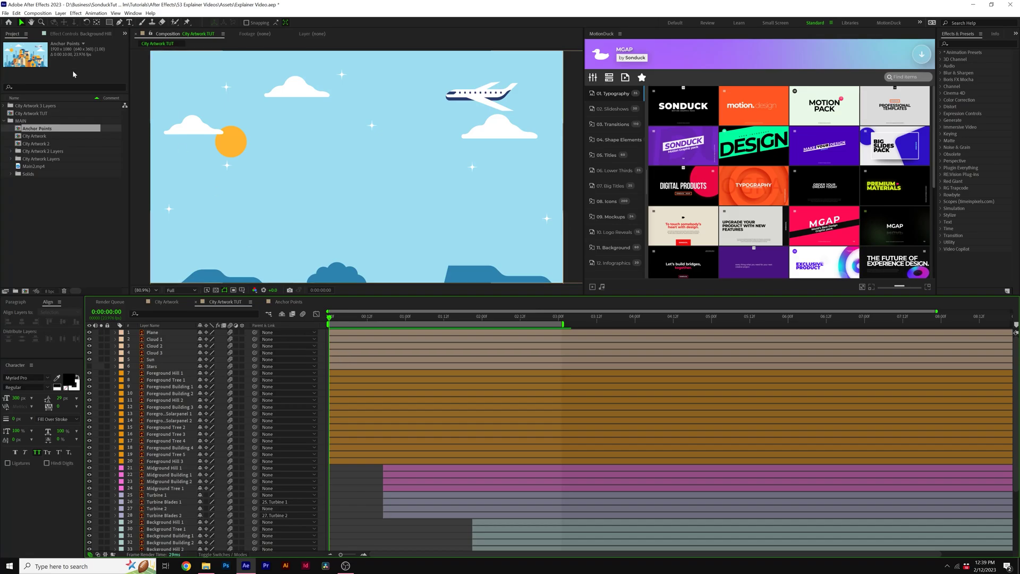
pyautogui.click(61, 13)
pyautogui.moveTo(85, 22)
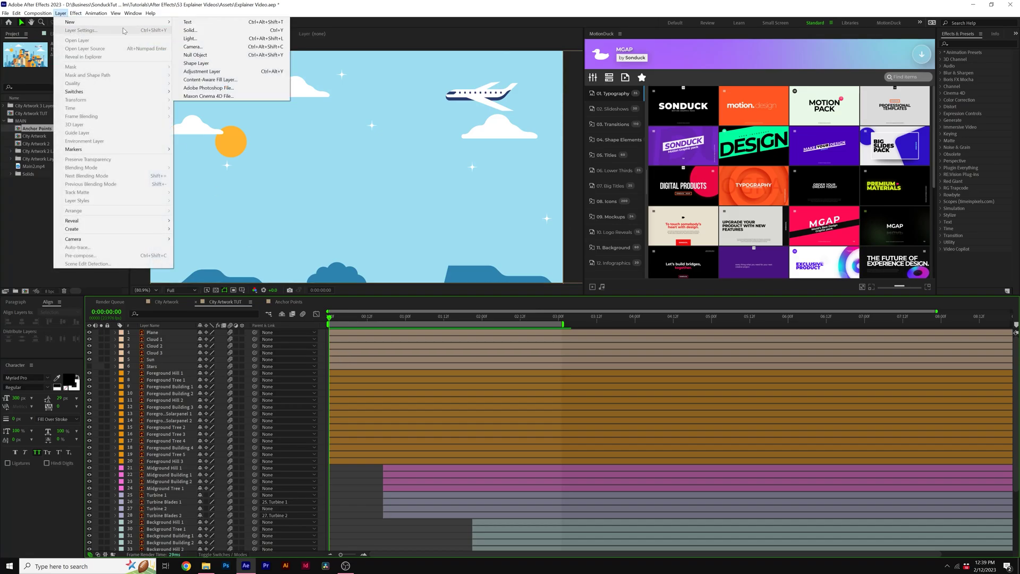
pyautogui.click(204, 55)
pyautogui.hotkey('ctrl', 'a')
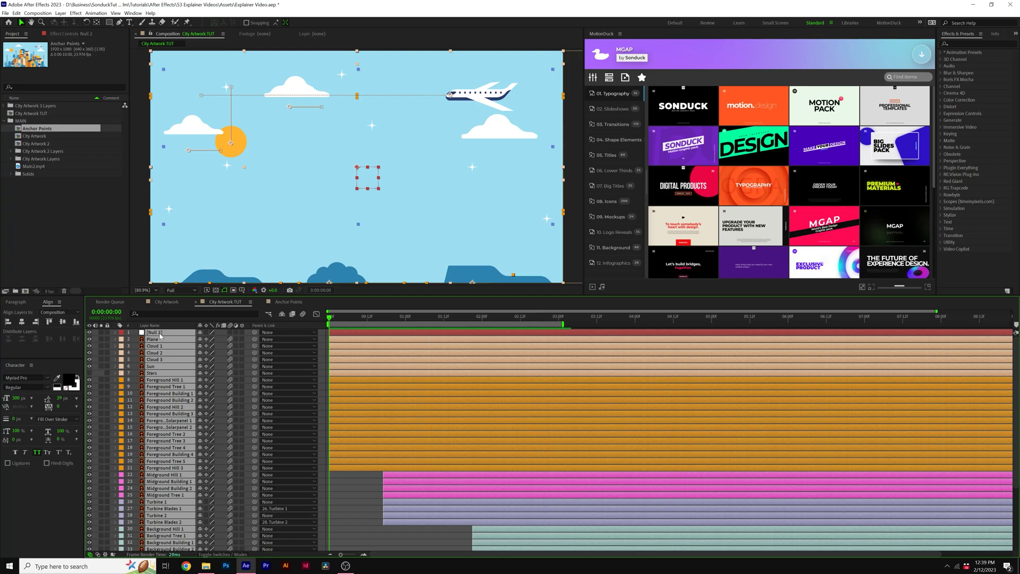
pyautogui.keyDown('ctrl'); pyautogui.click(160, 333); pyautogui.keyUp('ctrl')
pyautogui.moveTo(254, 341); pyautogui.dragTo(156, 333)
# - Keyframe Null 2 so that by 5 seconds its Scale is 110% and Position Y is 590
pyautogui.click(156, 333)
pyautogui.press('s')
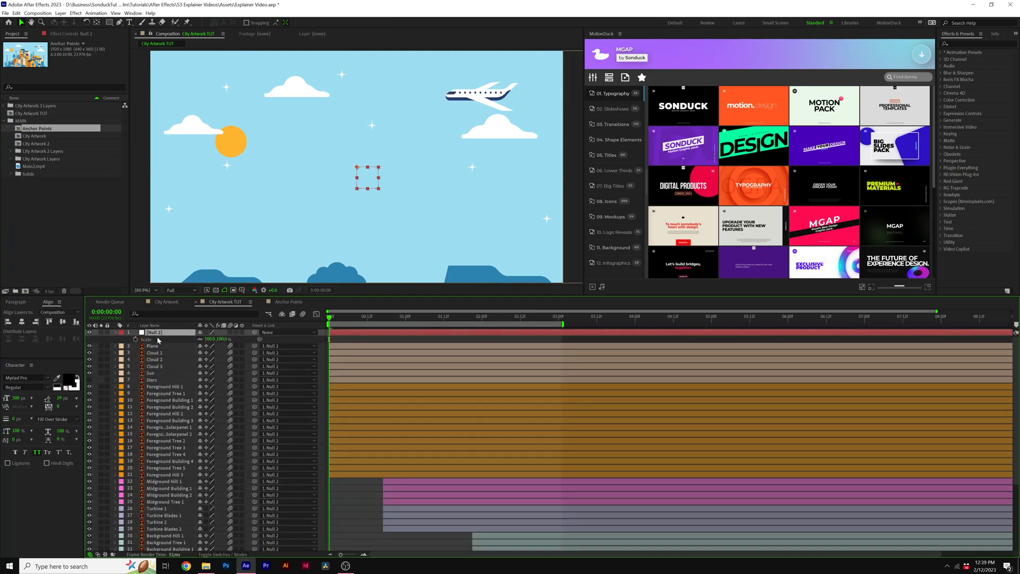
pyautogui.hotkey('shift', 'p')
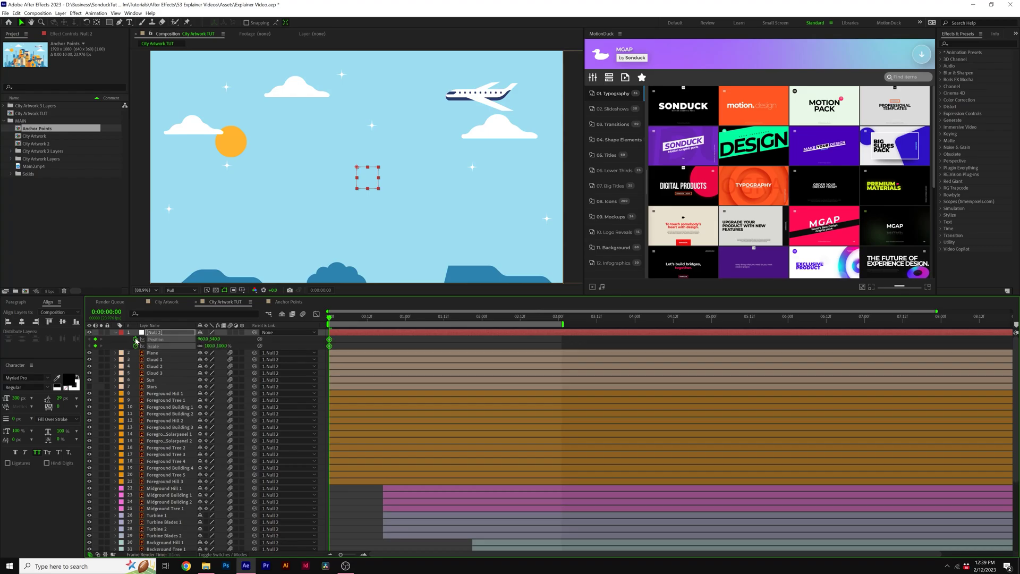
pyautogui.moveTo(343, 318); pyautogui.dragTo(716, 325)
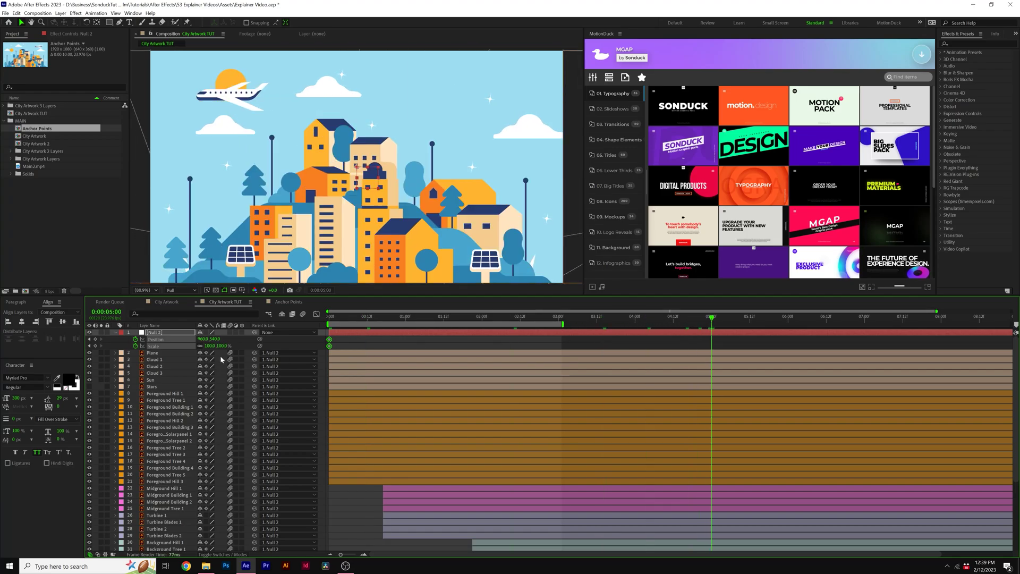
pyautogui.click(211, 346)
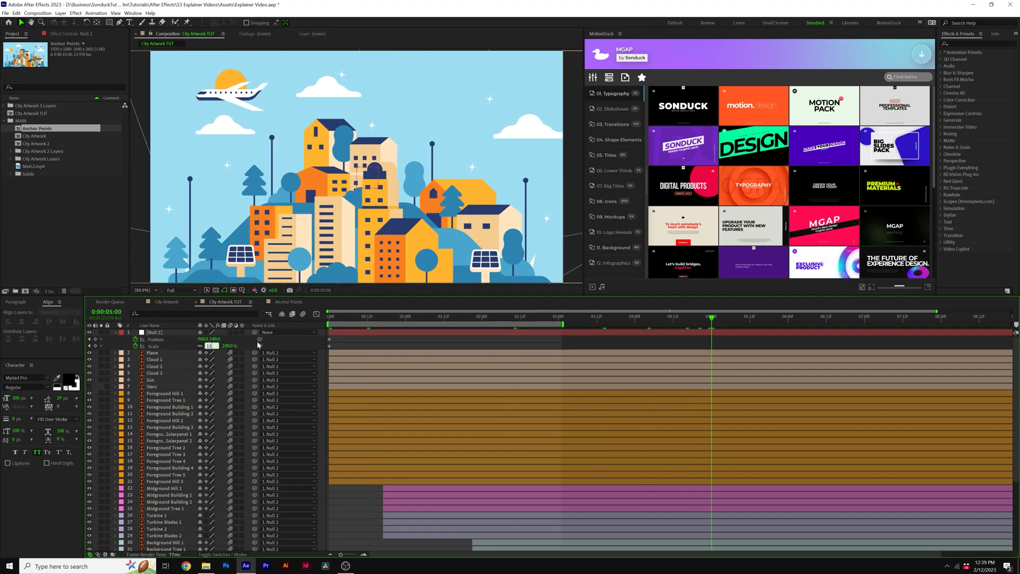
pyautogui.press('Return')
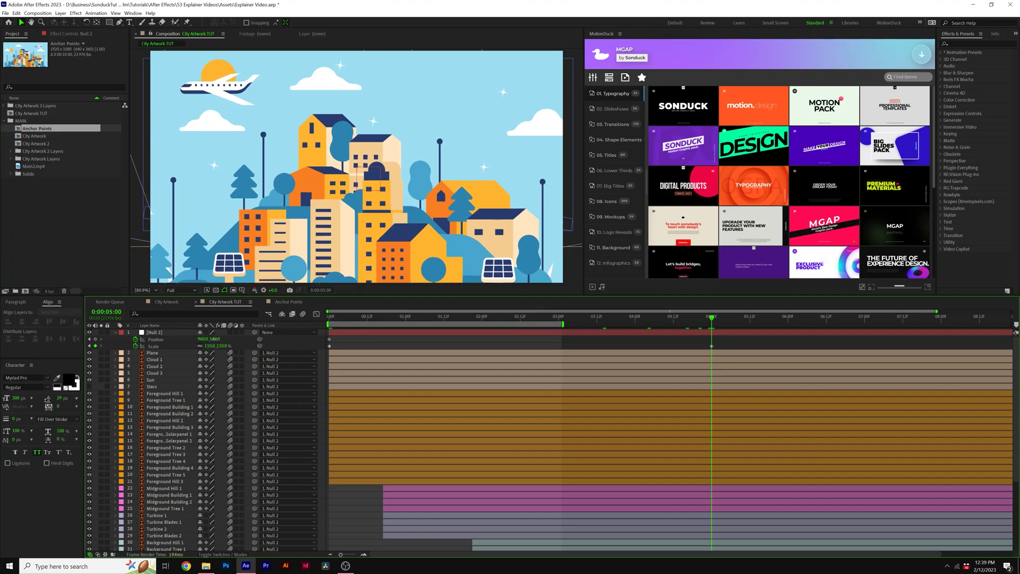
pyautogui.moveTo(214, 340); pyautogui.dragTo(234, 339)
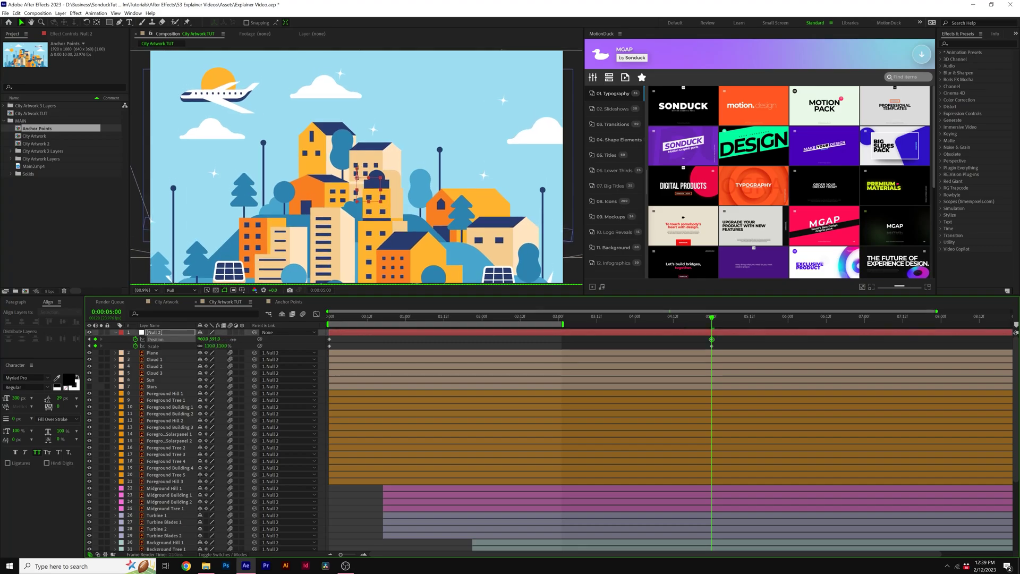